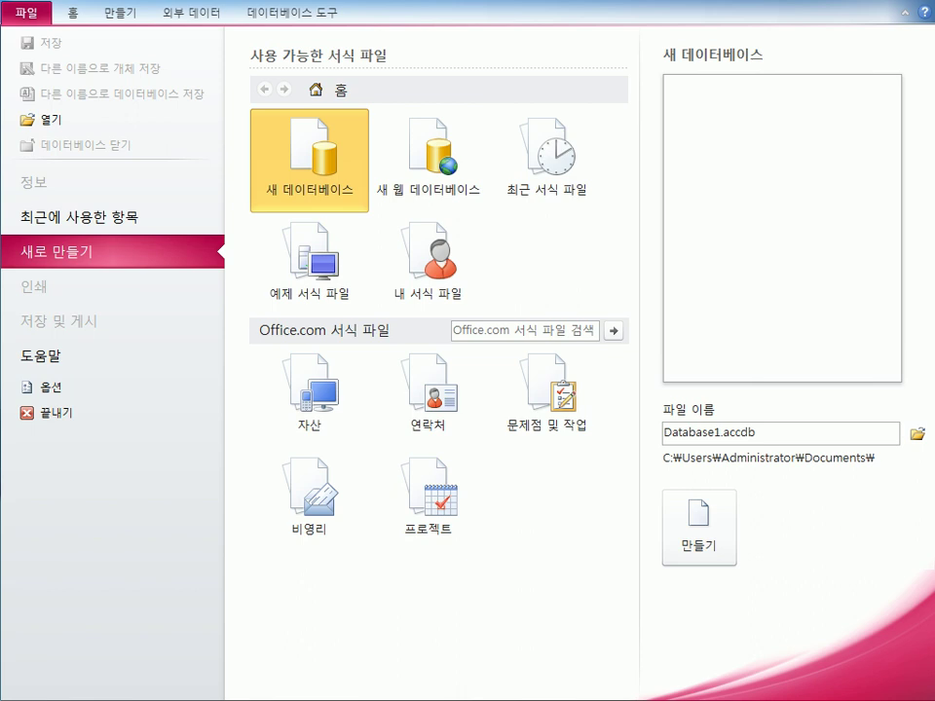
- Open the database 기출따라하기.accdb from the 컴활1급\데이터베이스\기출따라하기 folder on drive C
left_click(90, 124)
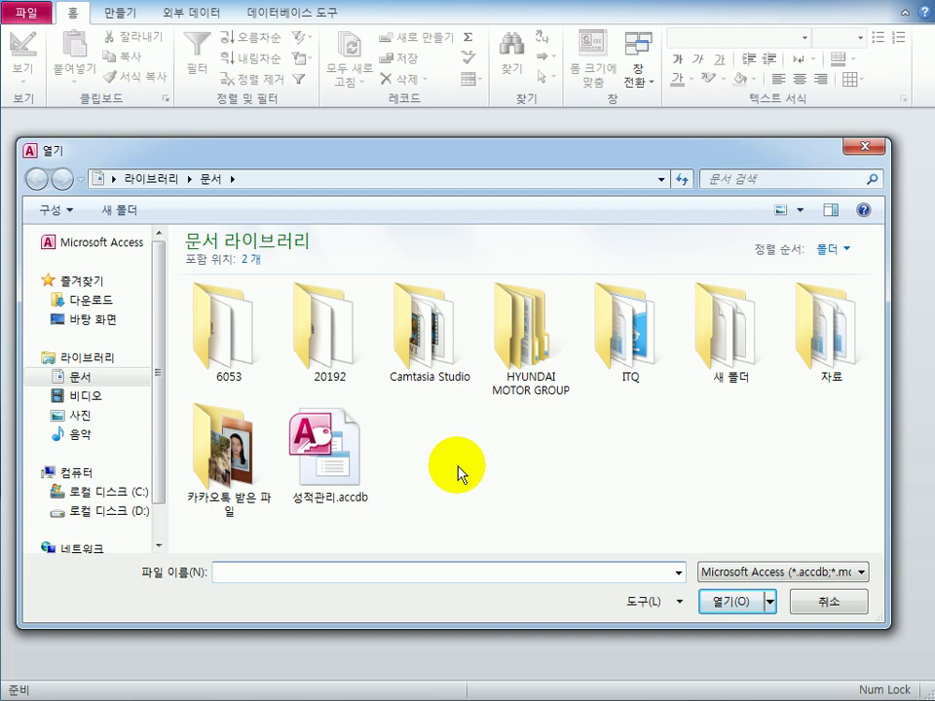
left_click(124, 494)
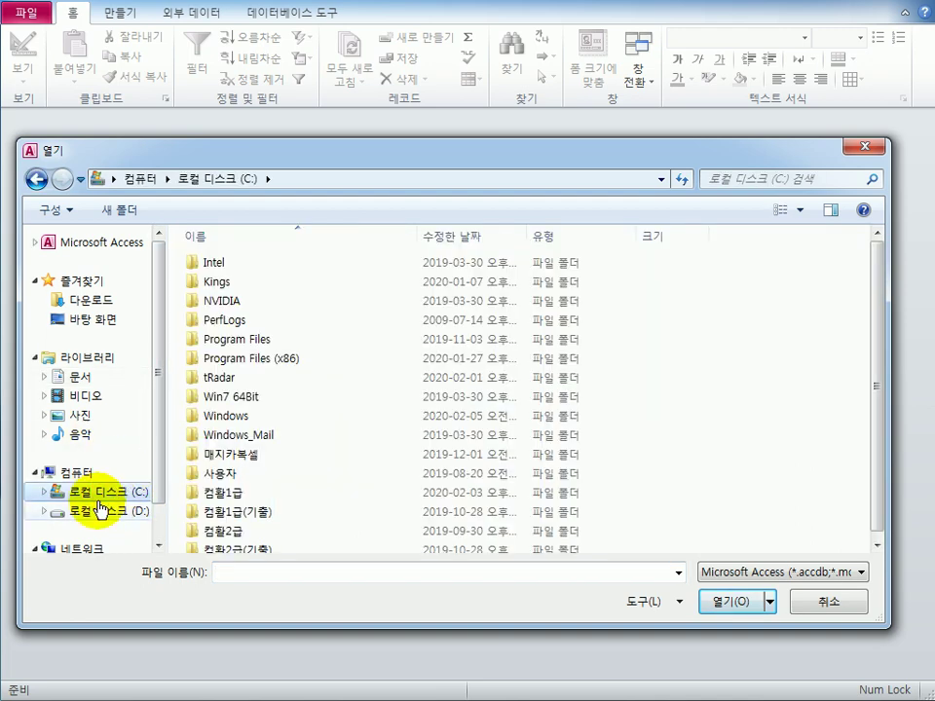
double_click(249, 495)
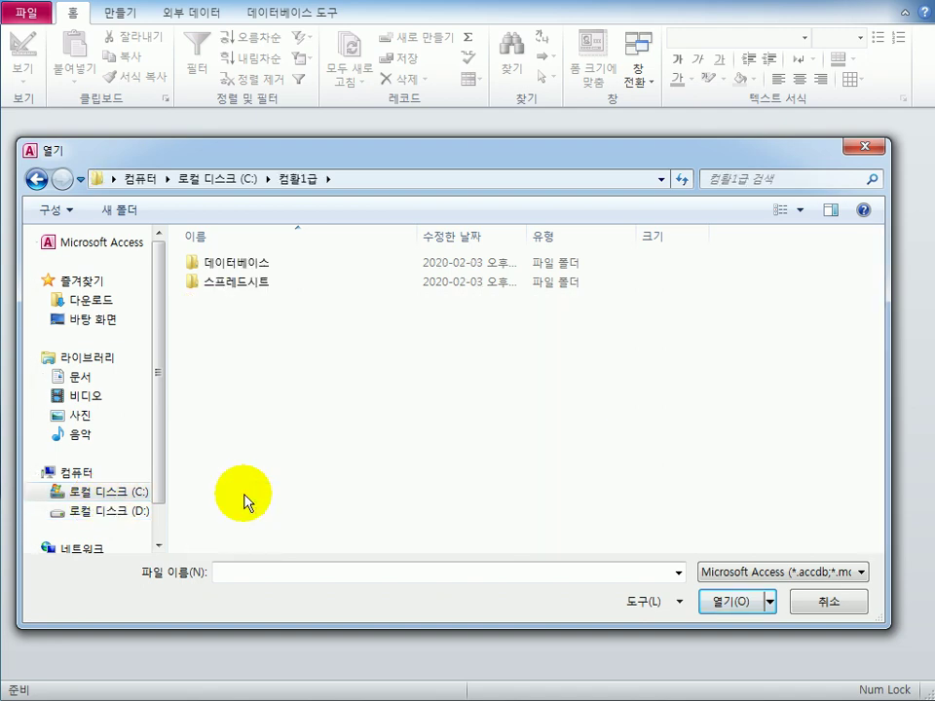
left_click(246, 265)
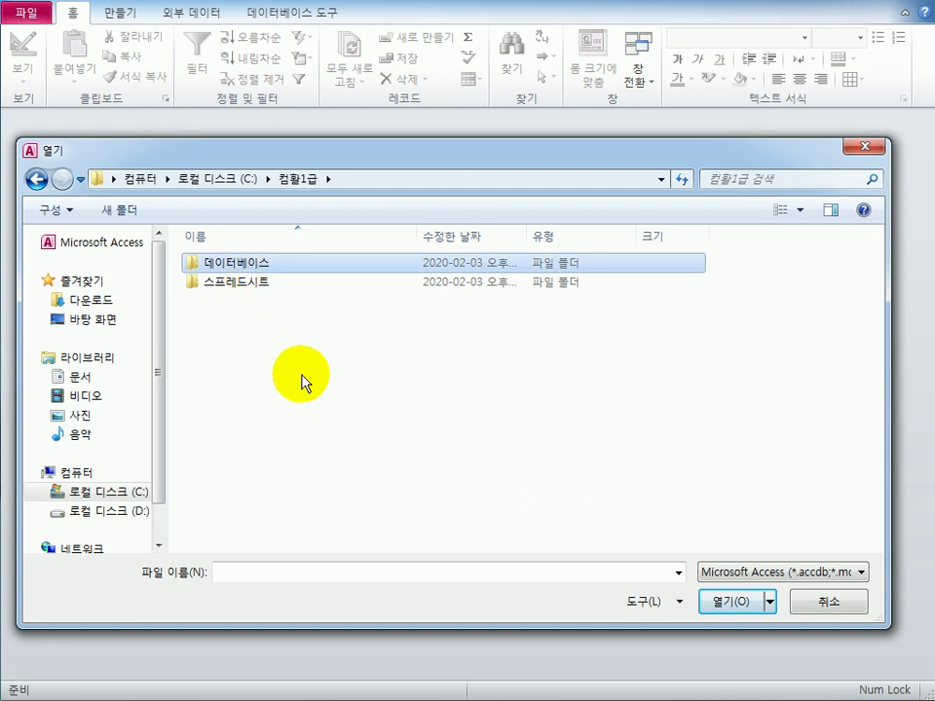
double_click(307, 270)
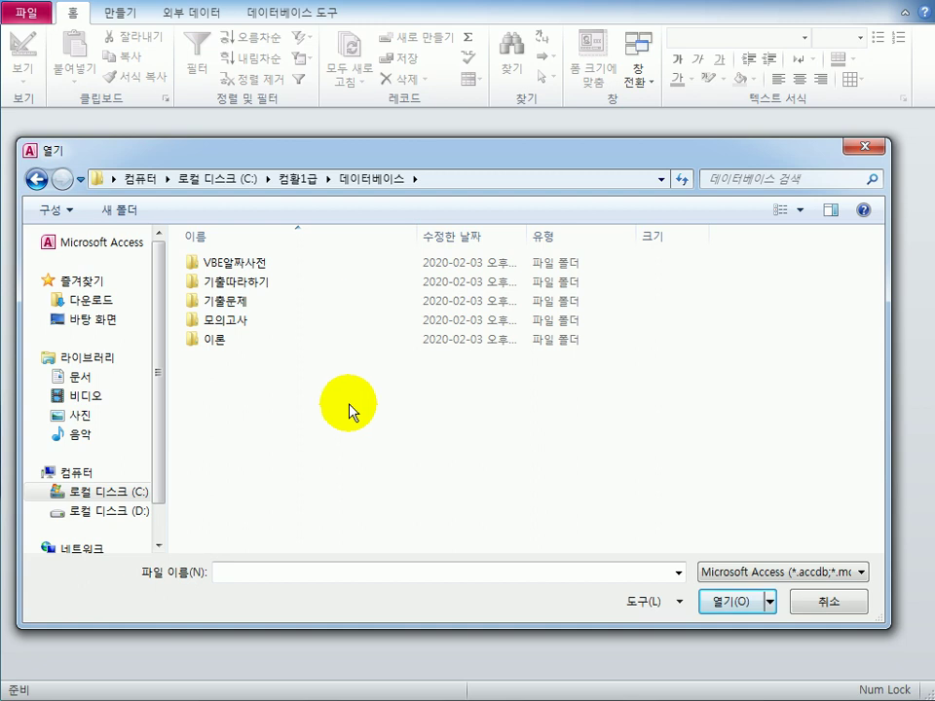
double_click(324, 284)
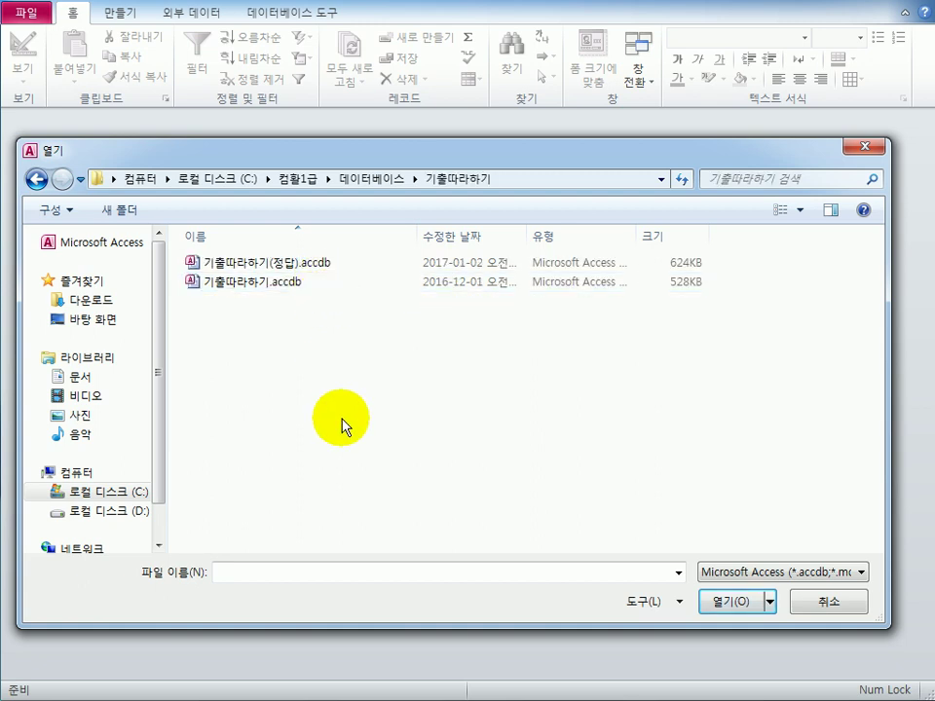
left_click(313, 287)
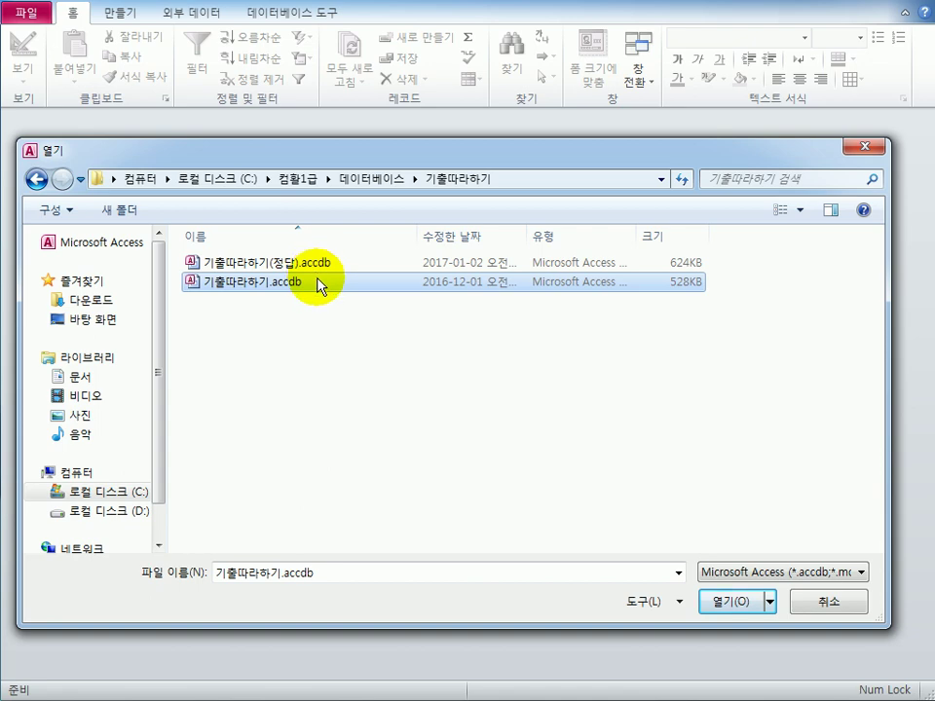
left_click(716, 602)
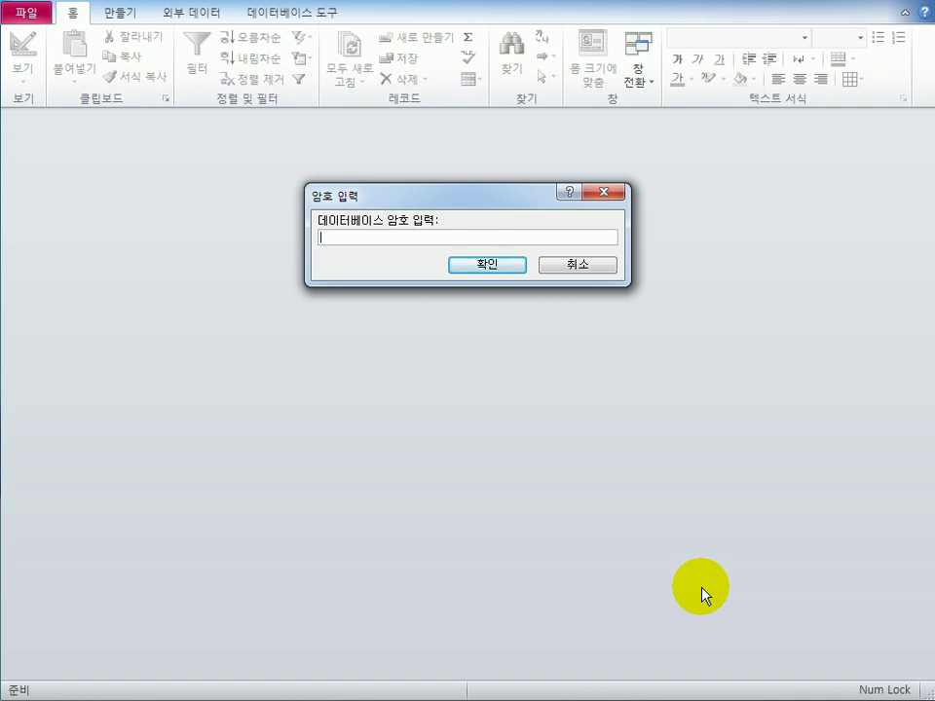
- Enter the database password to unlock the file and enable its blocked content
type("******")
left_click(487, 265)
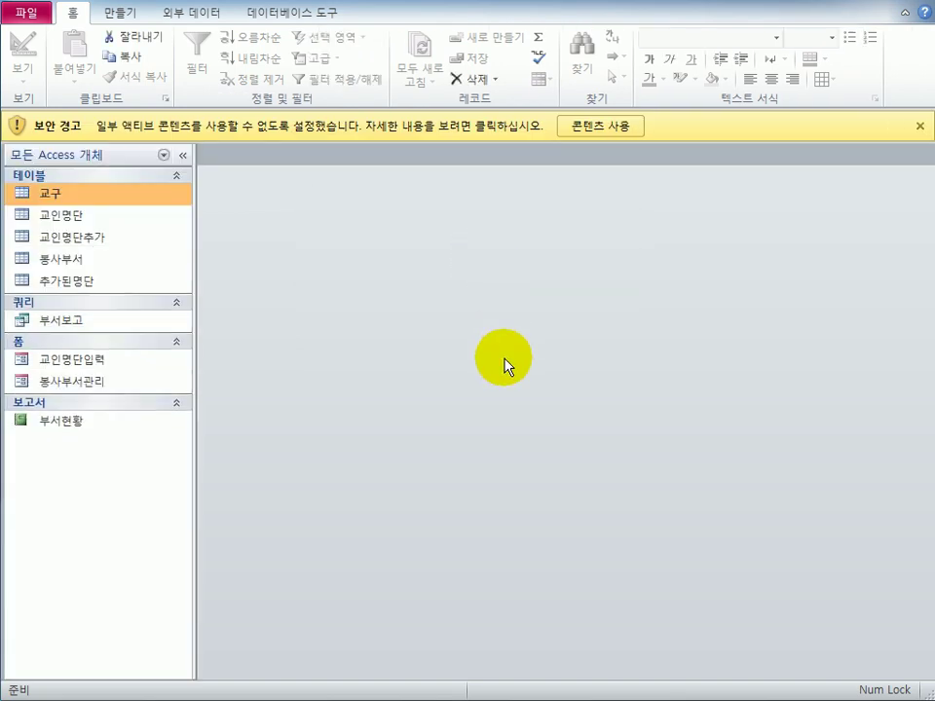
left_click(579, 129)
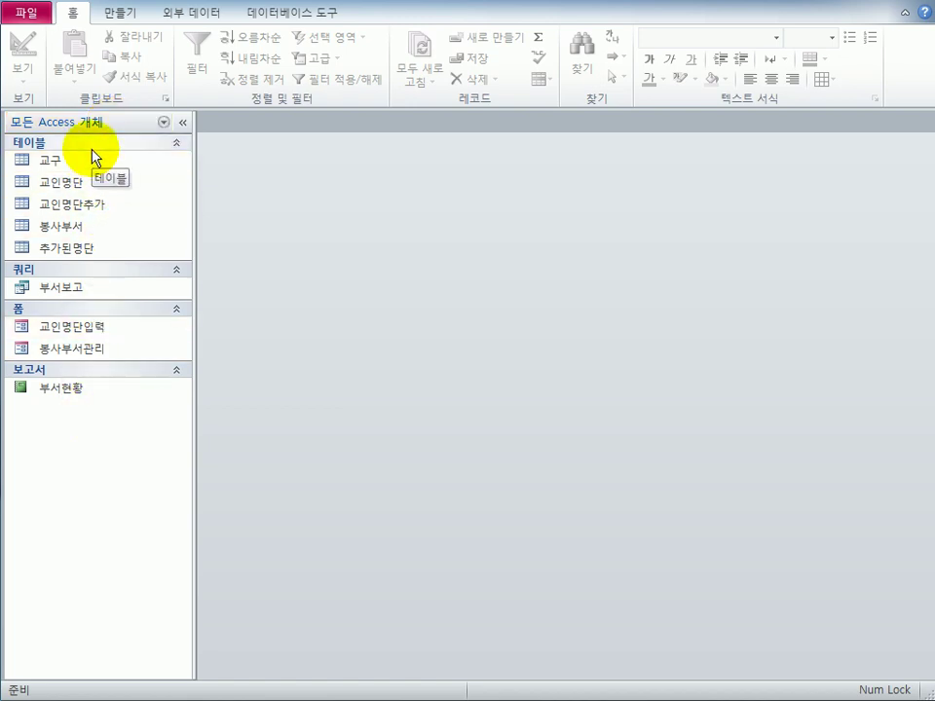
- Open the 교인명단 table in Design view with the 교번 field selected, and close the property sheet
left_click(81, 191)
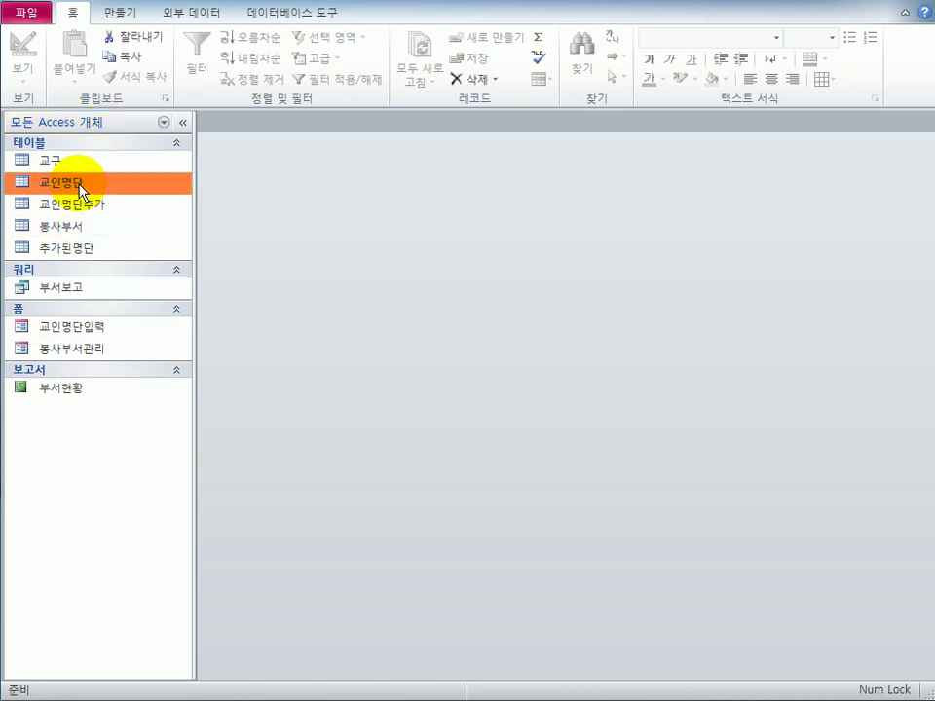
right_click(82, 191)
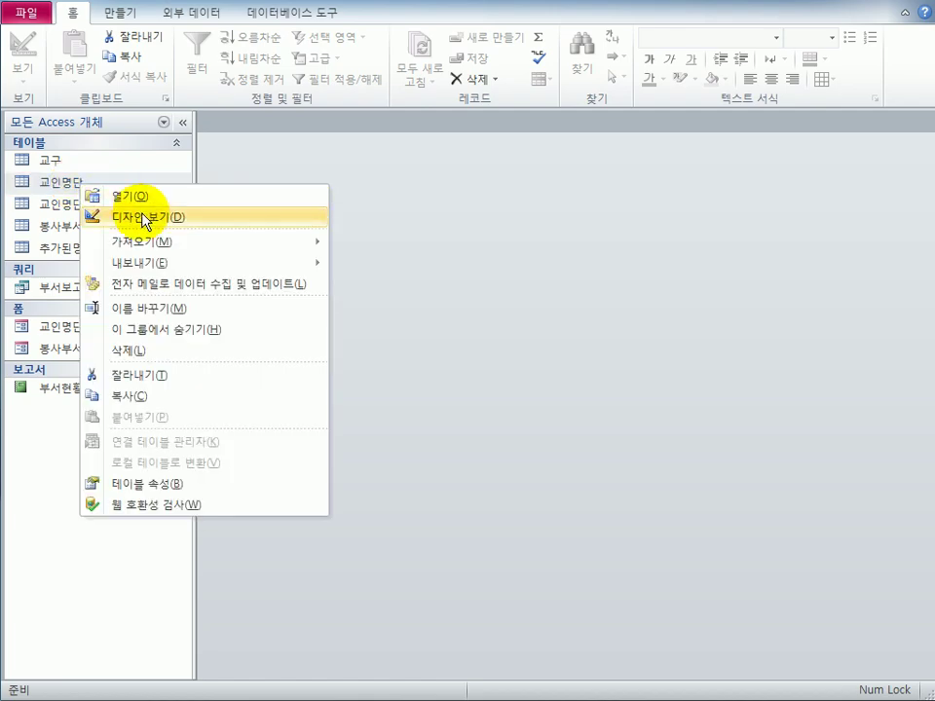
left_click(146, 215)
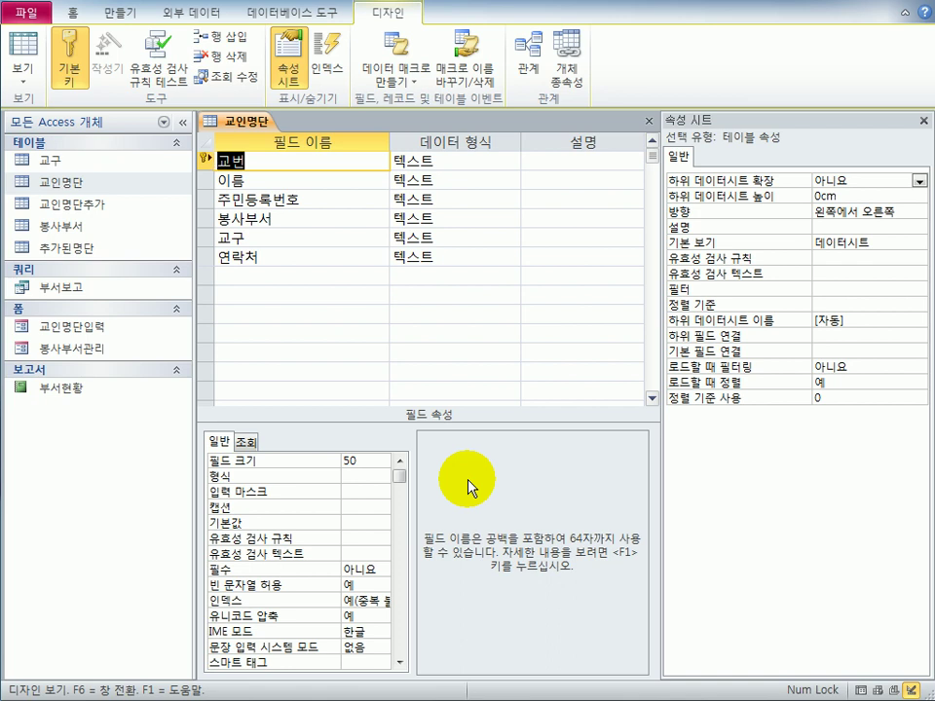
left_click(281, 258)
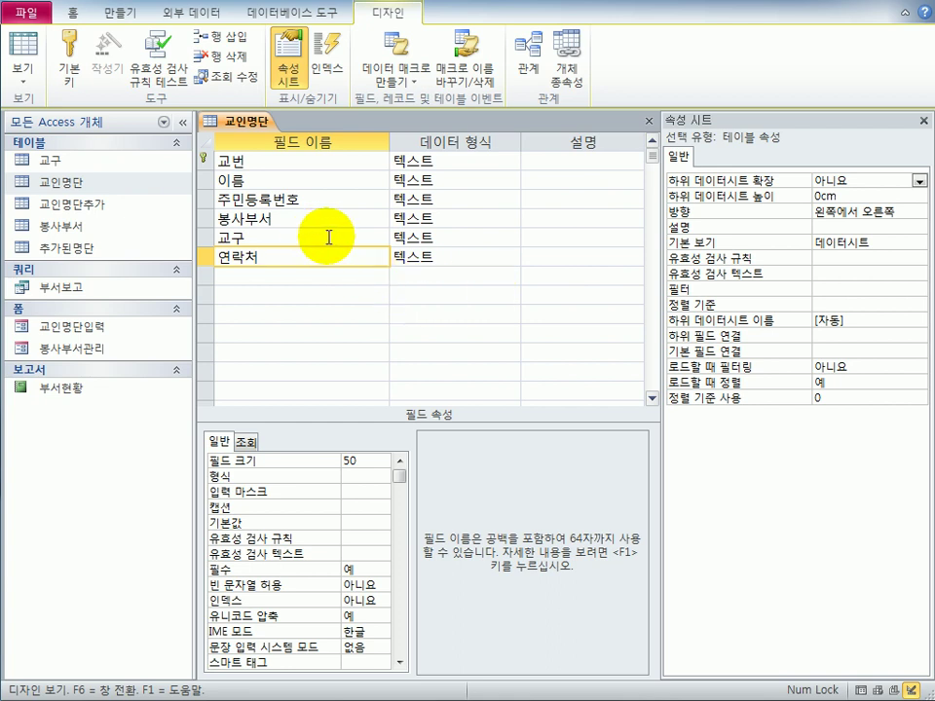
left_click(321, 159)
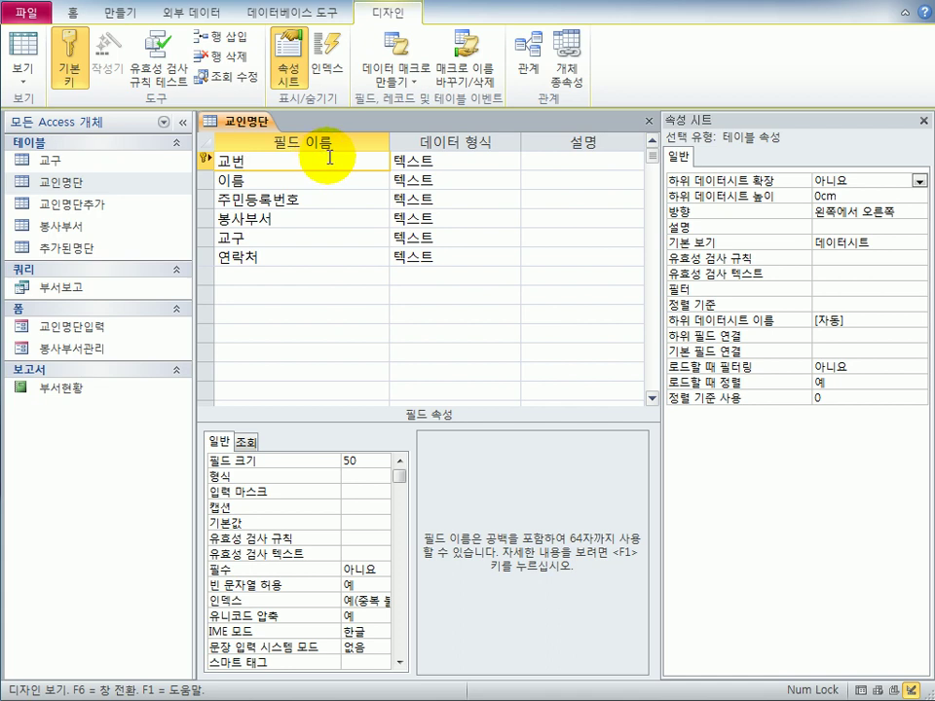
left_click(923, 122)
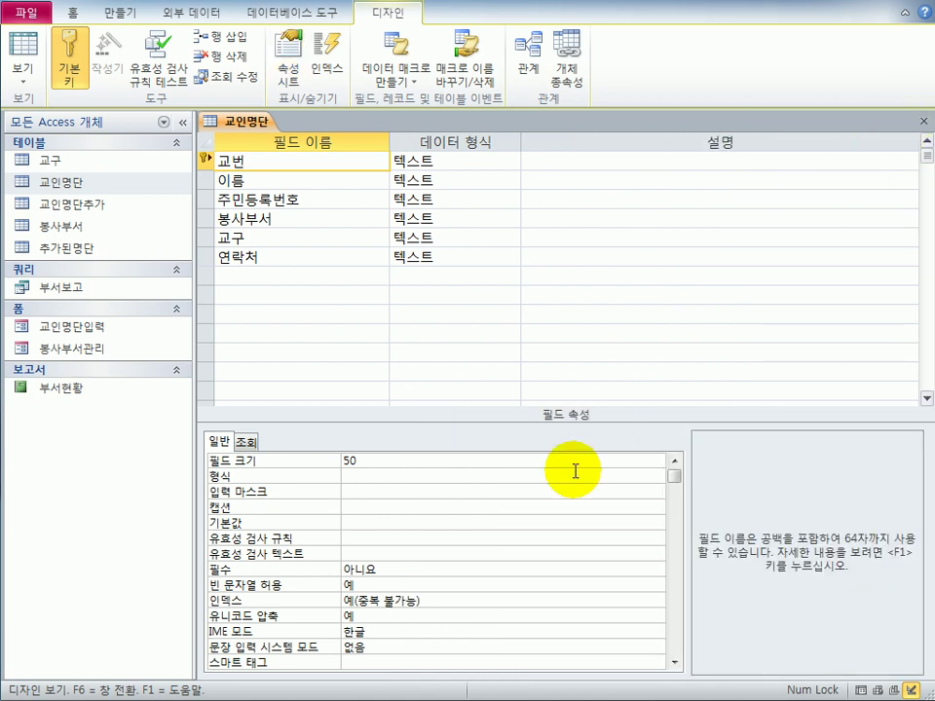
- Set the 교번 field size to 7, then save the table despite possible data loss and show it in Datasheet view
left_click(403, 461)
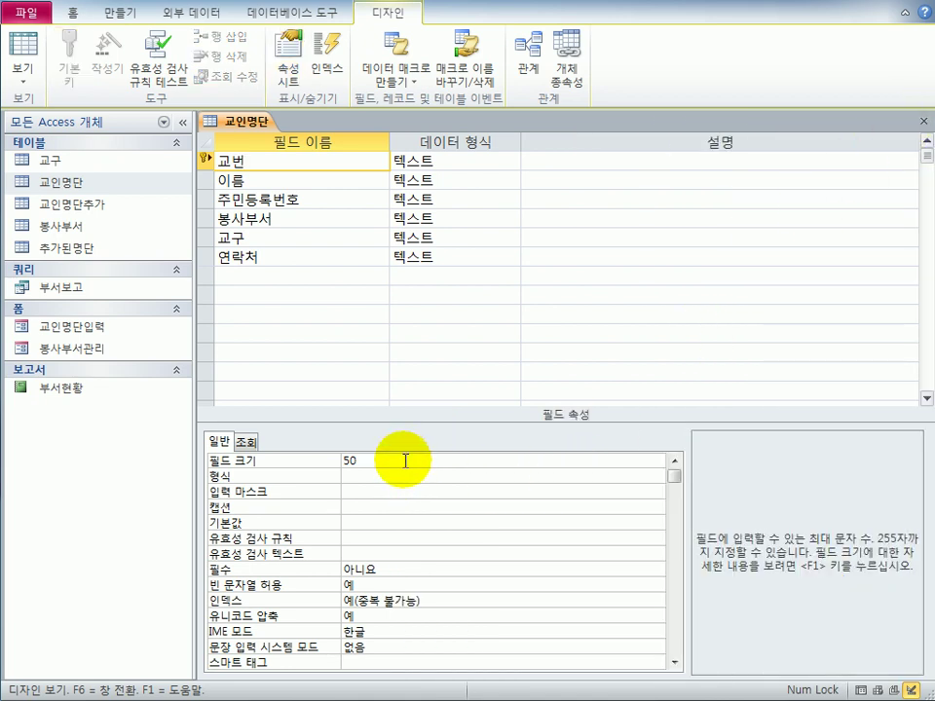
left_click_drag(381, 459, 329, 461)
type("ㄱ")
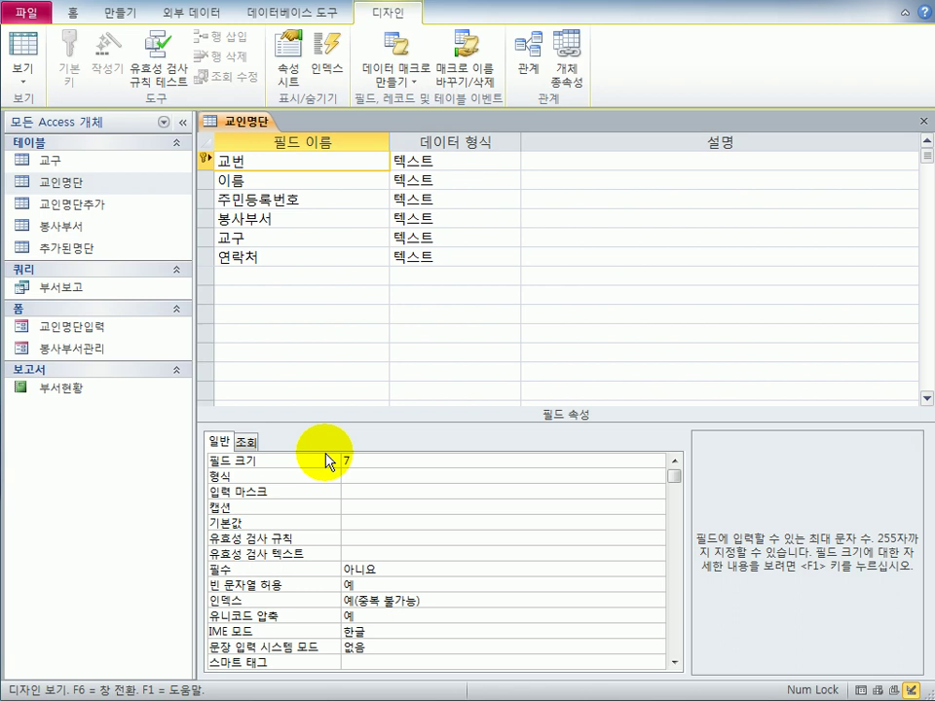
left_click(39, 55)
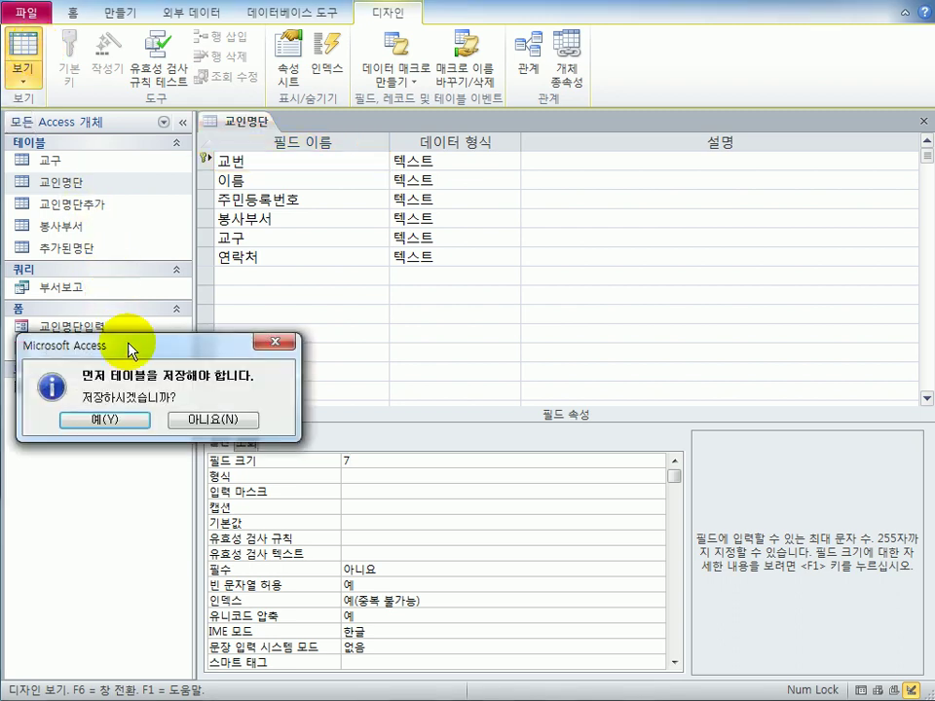
left_click_drag(131, 351, 421, 244)
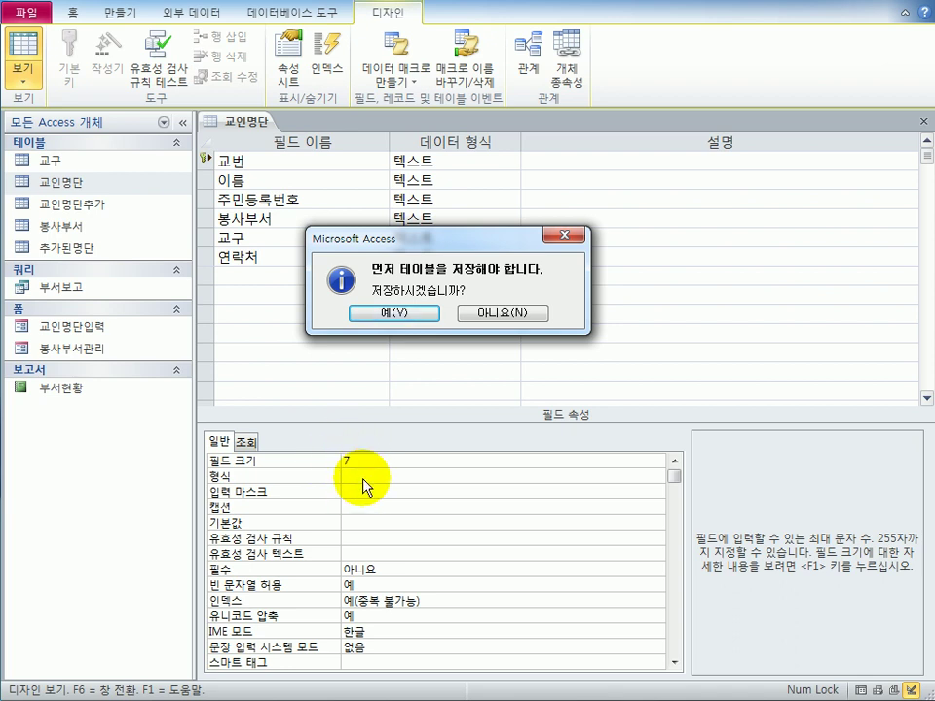
left_click(391, 315)
left_click_drag(316, 350, 668, 261)
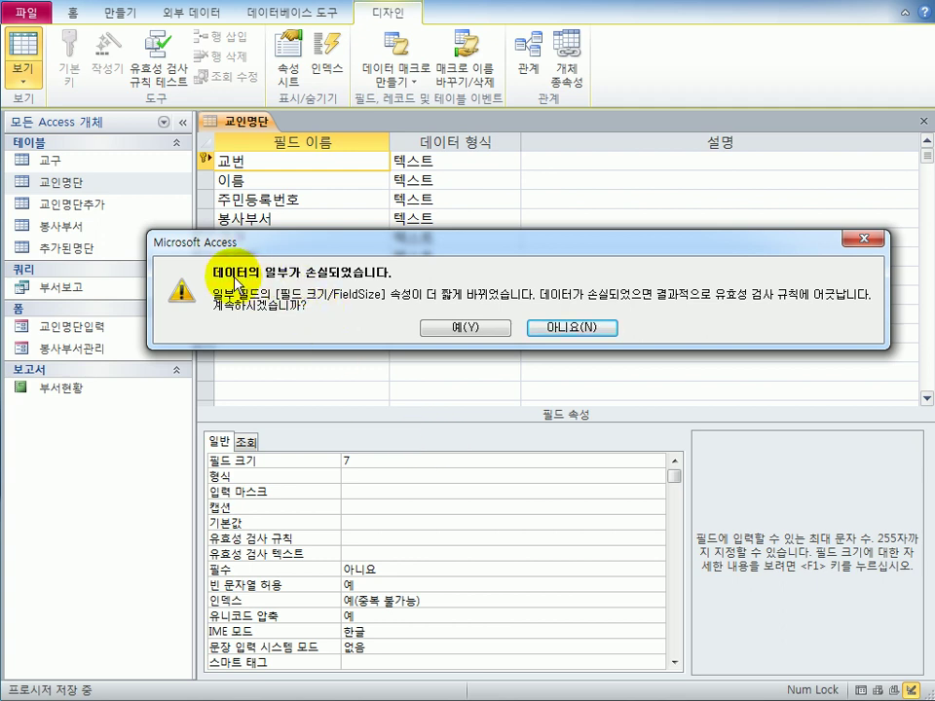
left_click(464, 332)
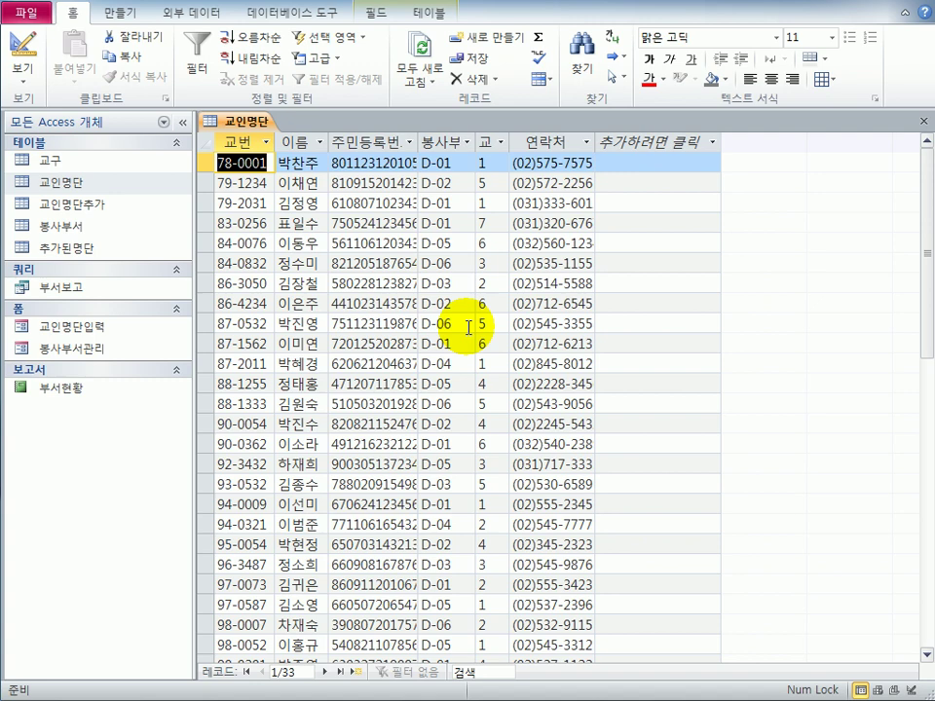
- Return the 교인명단 table to Design view and set the 교번 field's input mask to 00-0000;0;
left_click(235, 163)
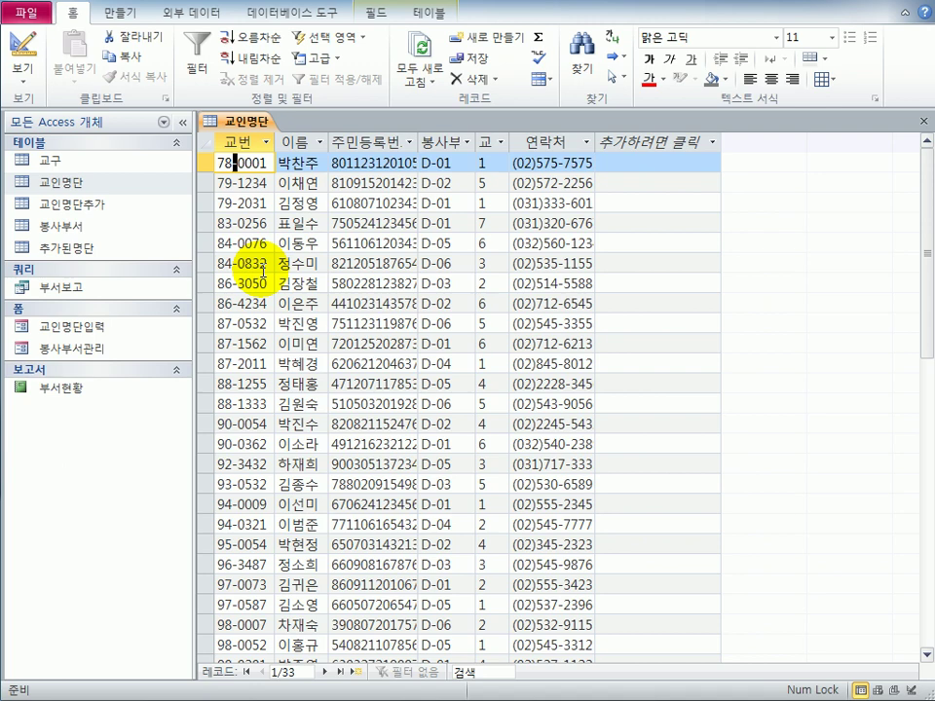
left_click(25, 49)
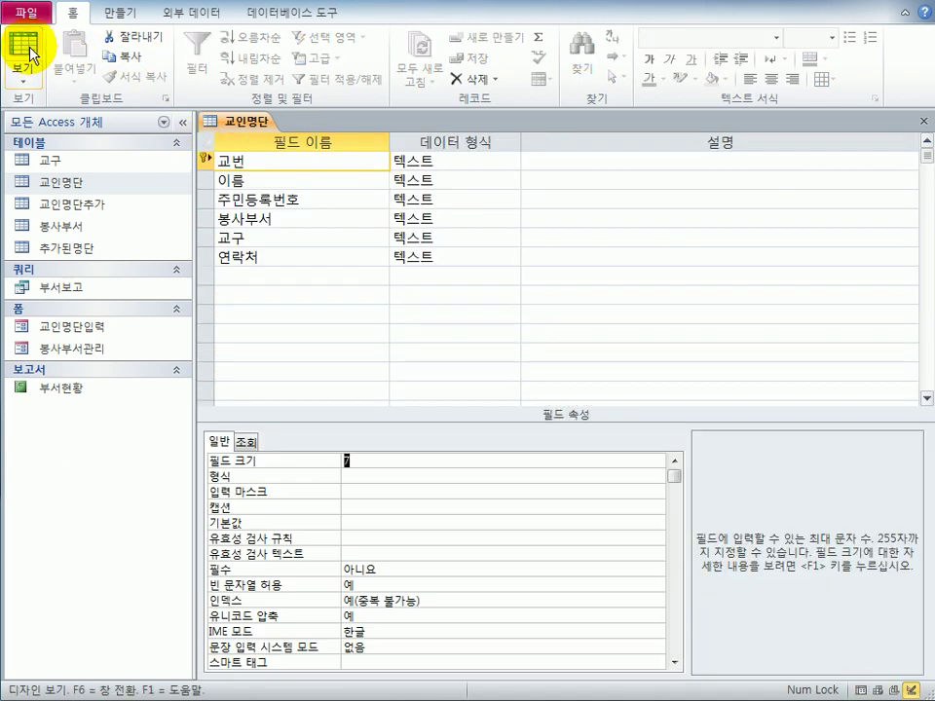
left_click(366, 489)
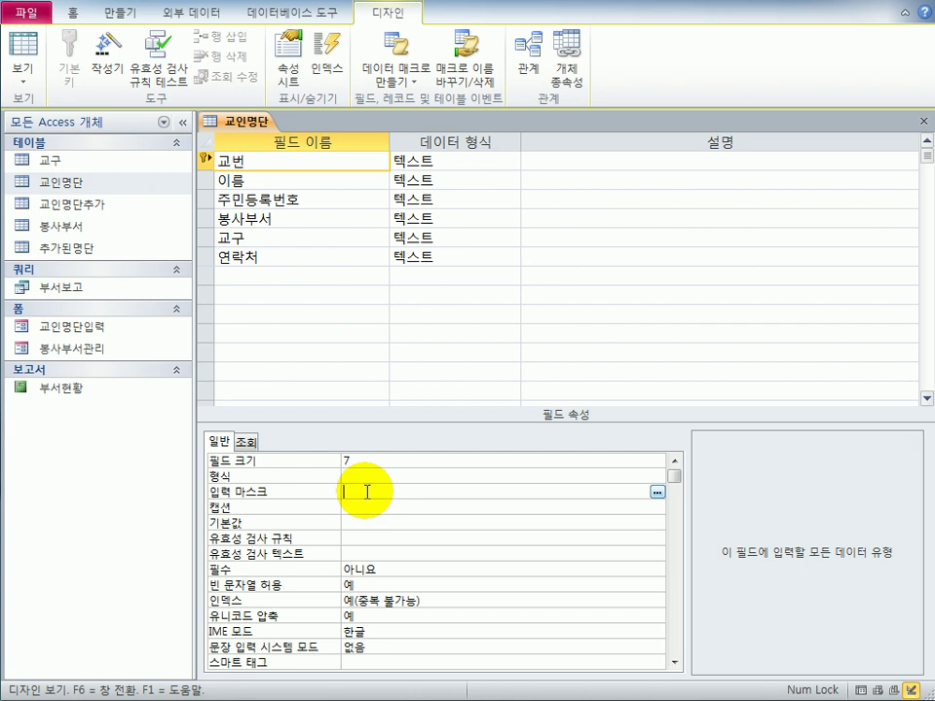
type("00-")
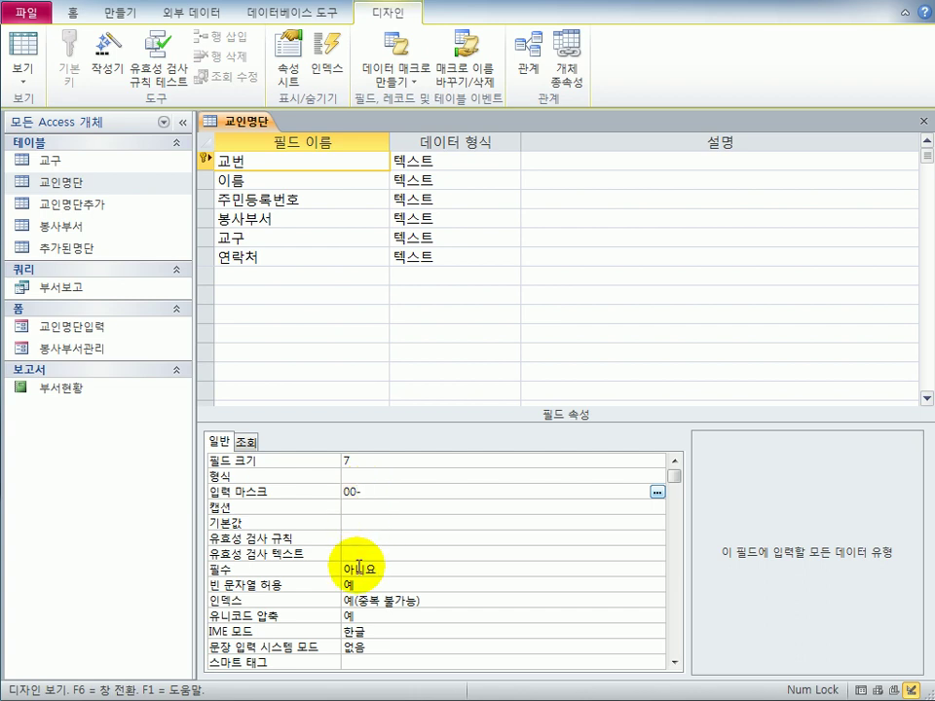
type("0000;0;")
left_click(434, 461)
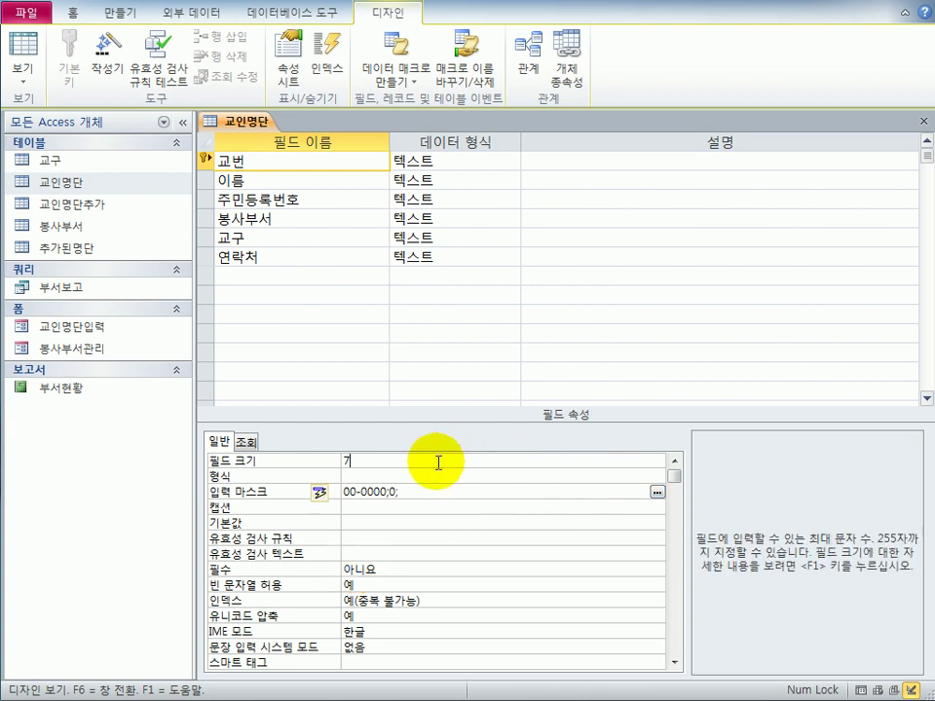
left_click(440, 489)
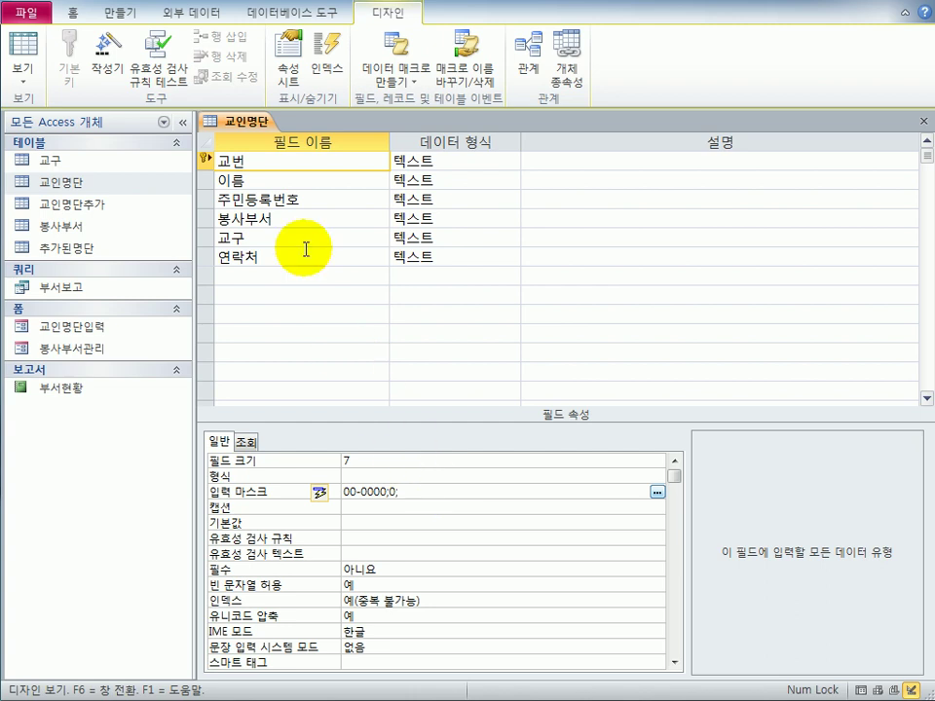
- Set 필수 to 예 for the 이름 field and switch its 빈 문자열 허용 setting to the other option
left_click(302, 181)
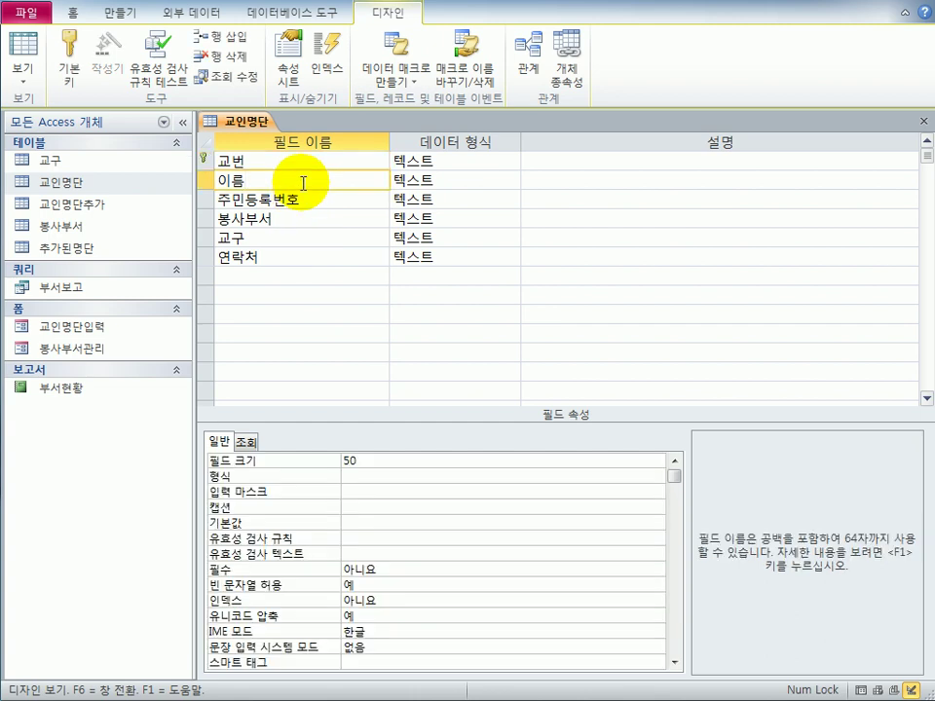
left_click(413, 567)
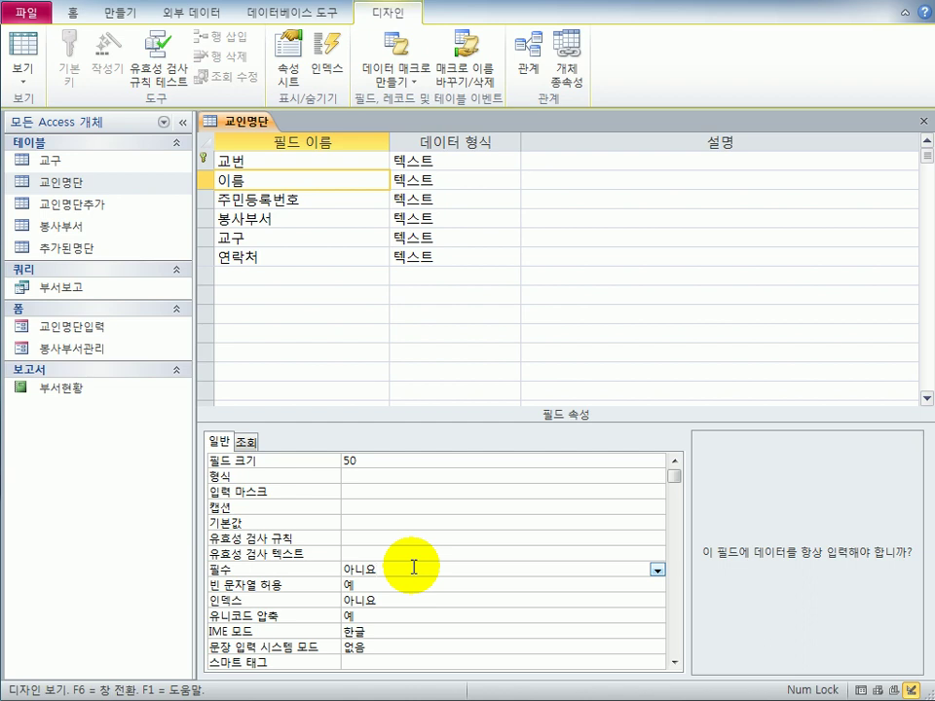
double_click(412, 566)
left_click(658, 569)
left_click(611, 584)
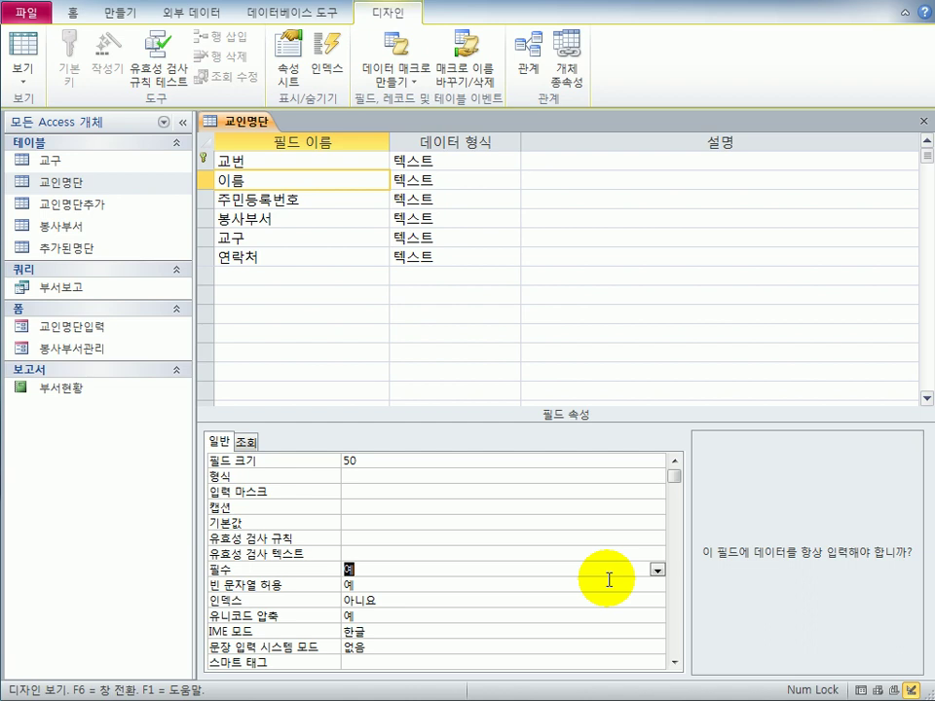
left_click(363, 588)
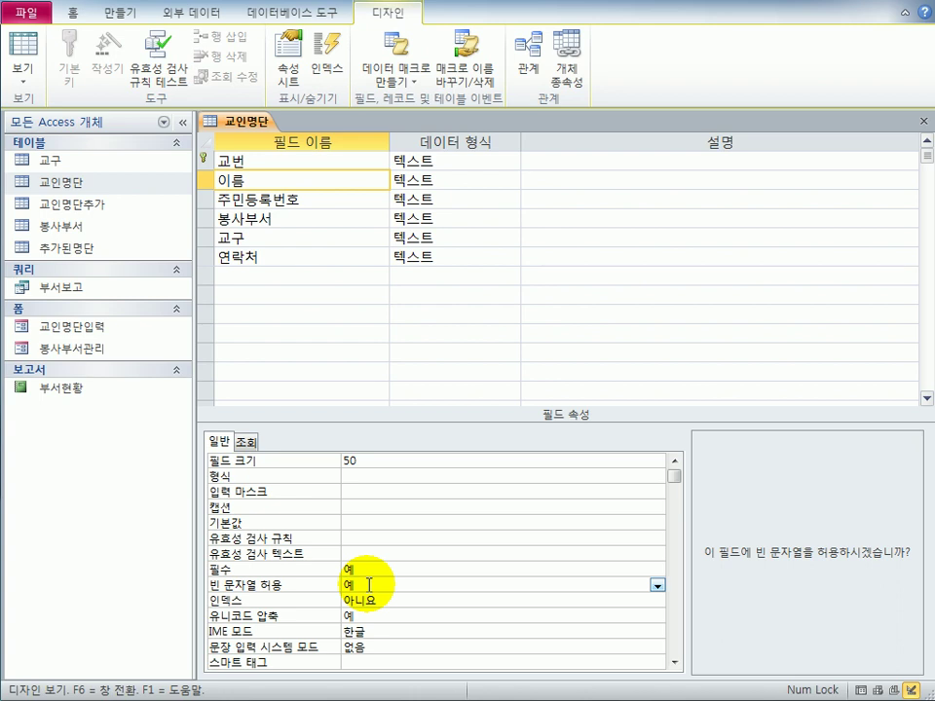
double_click(369, 584)
- Set the 교구 field's validation rule (유효성 검사 규칙) to len([교구])=1
left_click(264, 237)
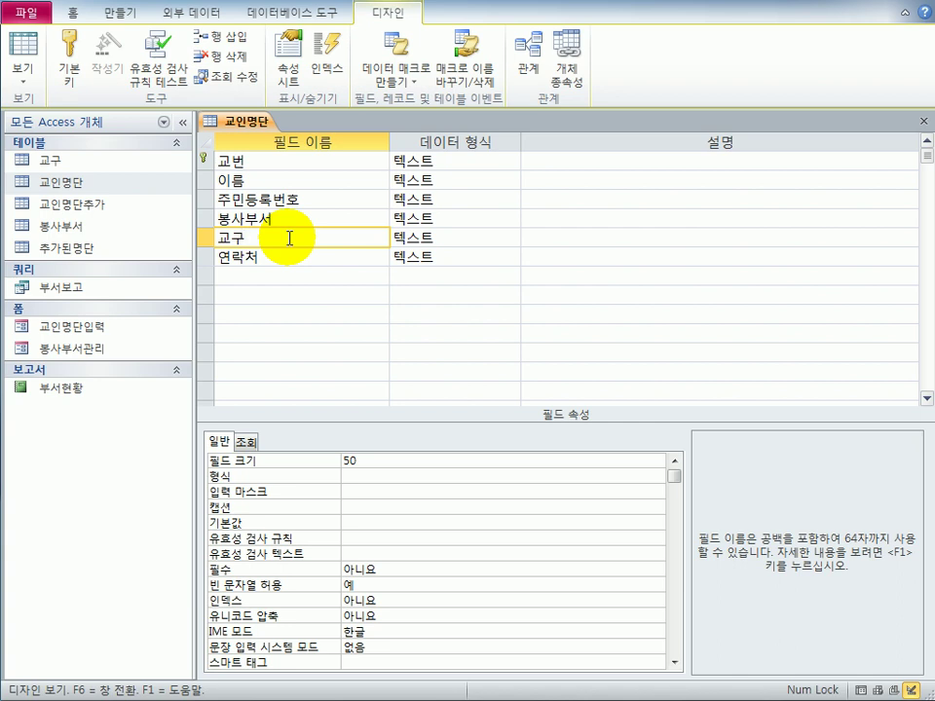
left_click(358, 537)
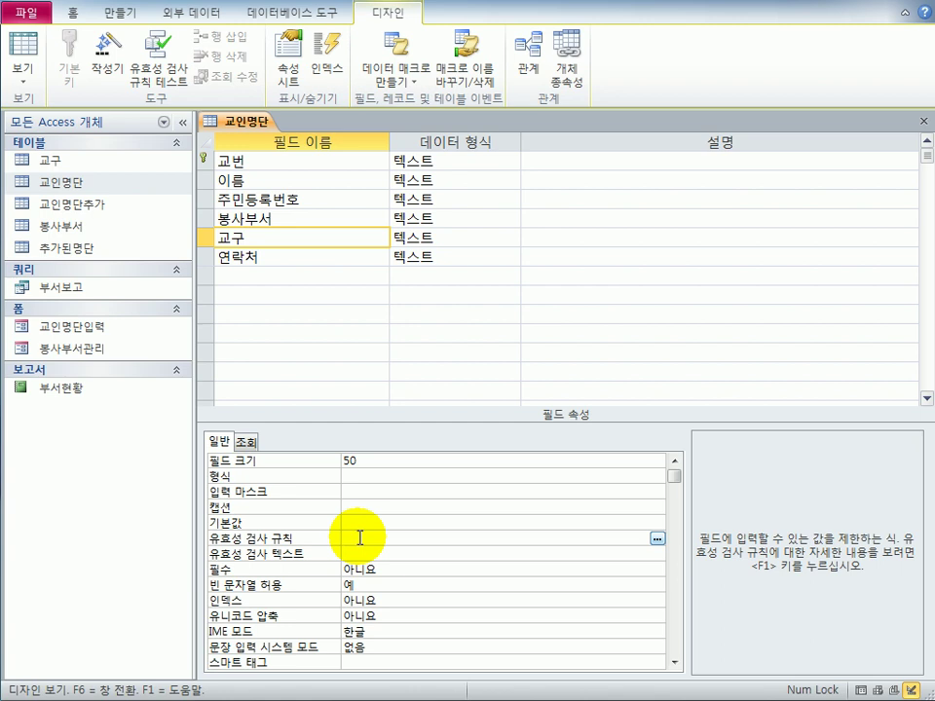
type("len")
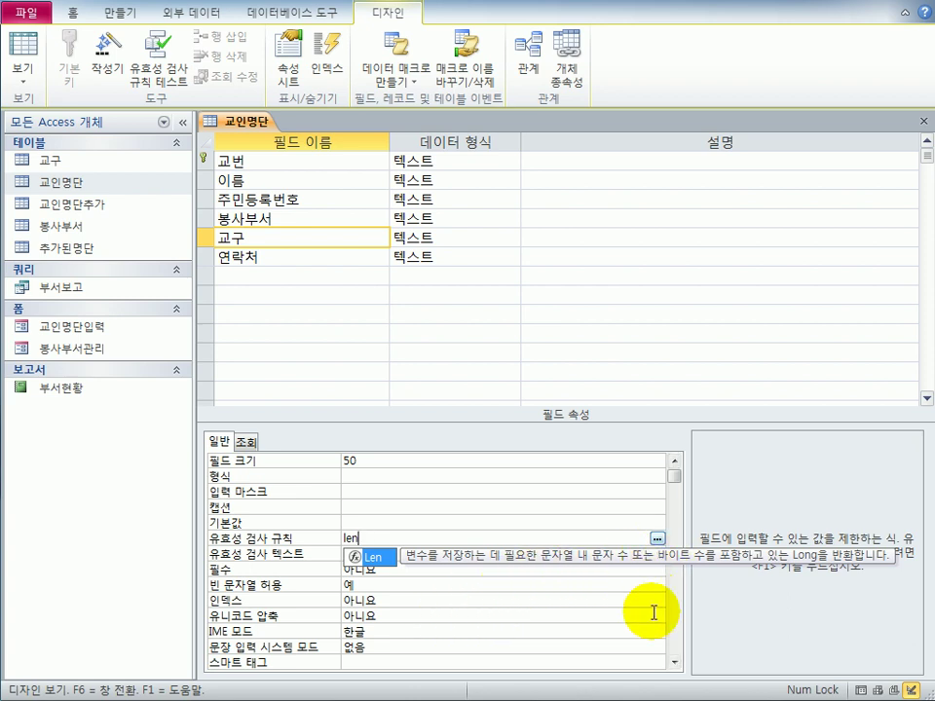
type("(")
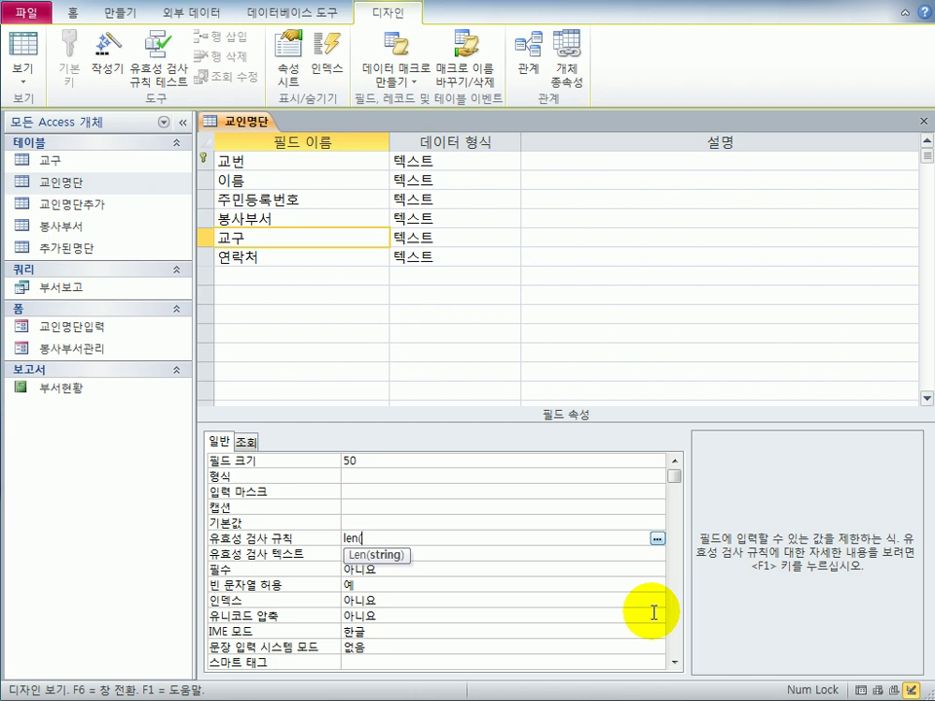
type("[교구])")
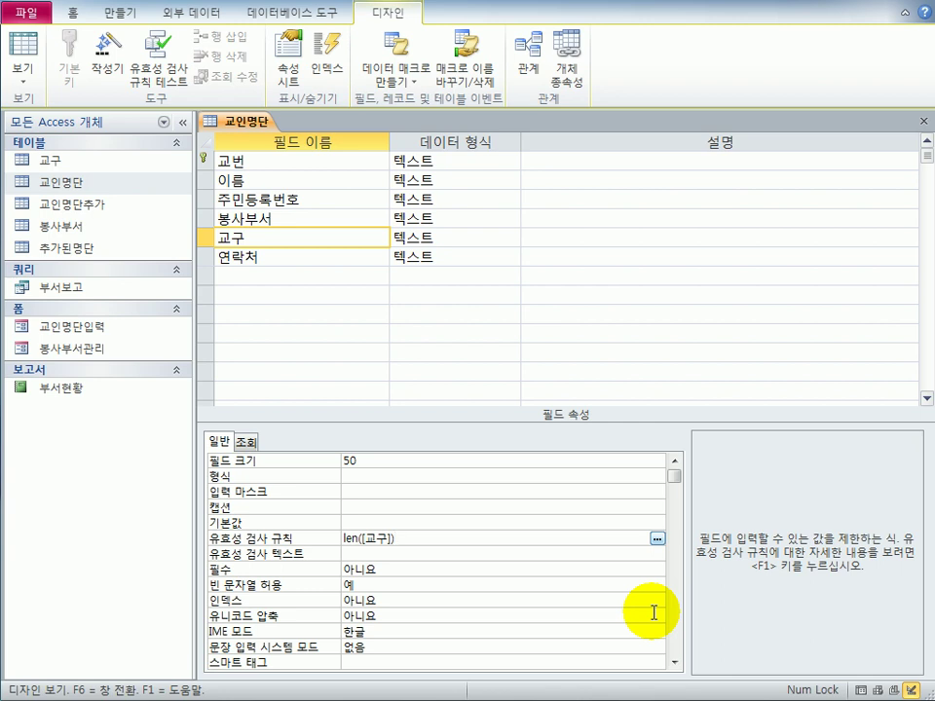
type("=1")
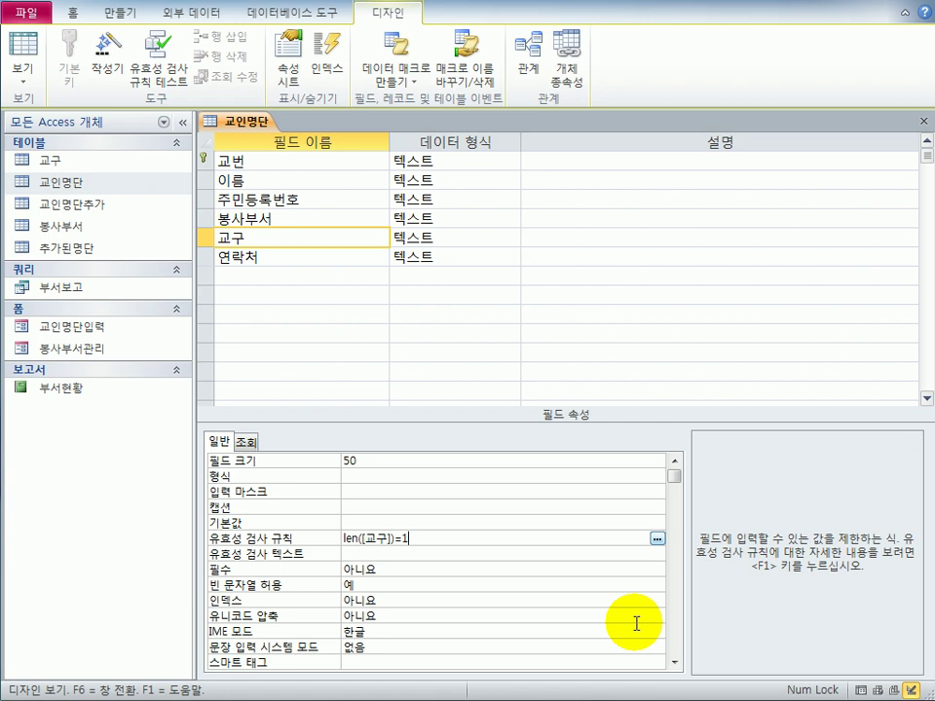
- Set the 인덱스 property of the 주민등록번호 field to 예(중복 불가능)
left_click(339, 201)
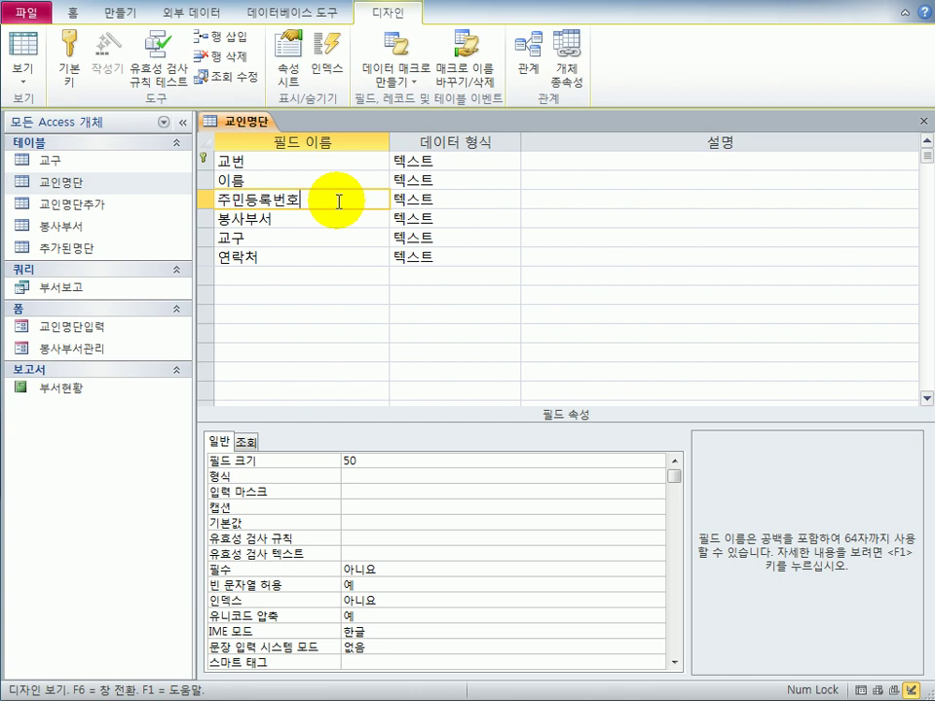
left_click(438, 599)
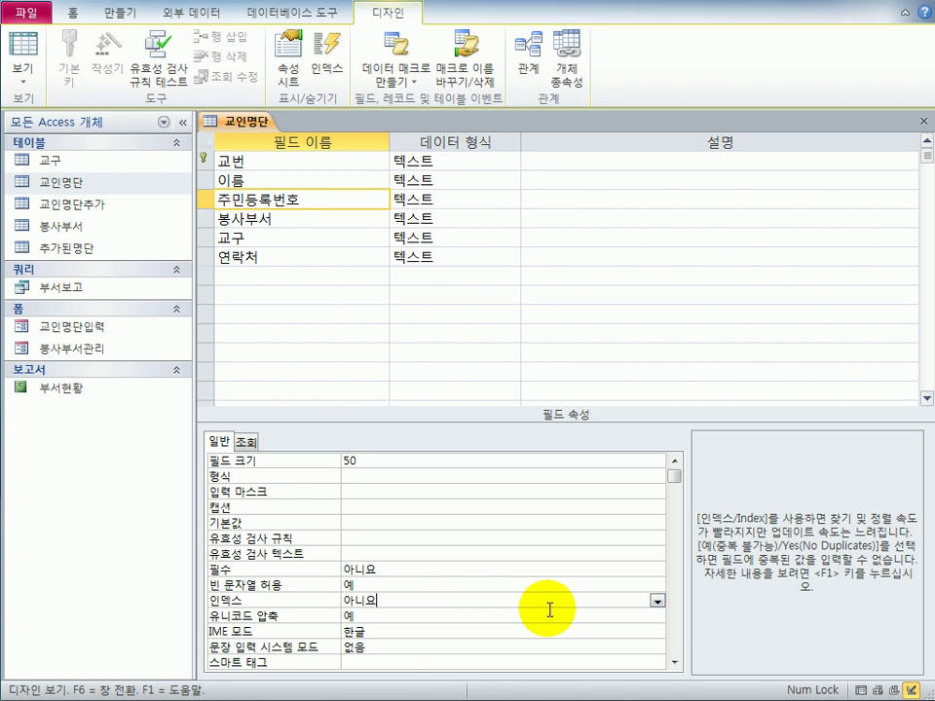
left_click(657, 603)
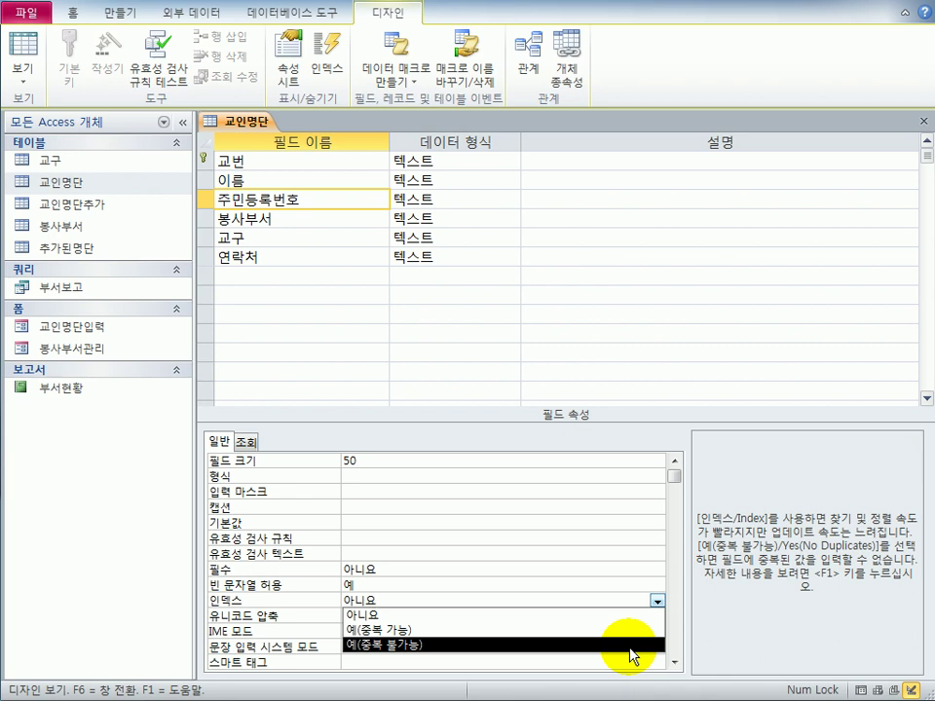
left_click(630, 644)
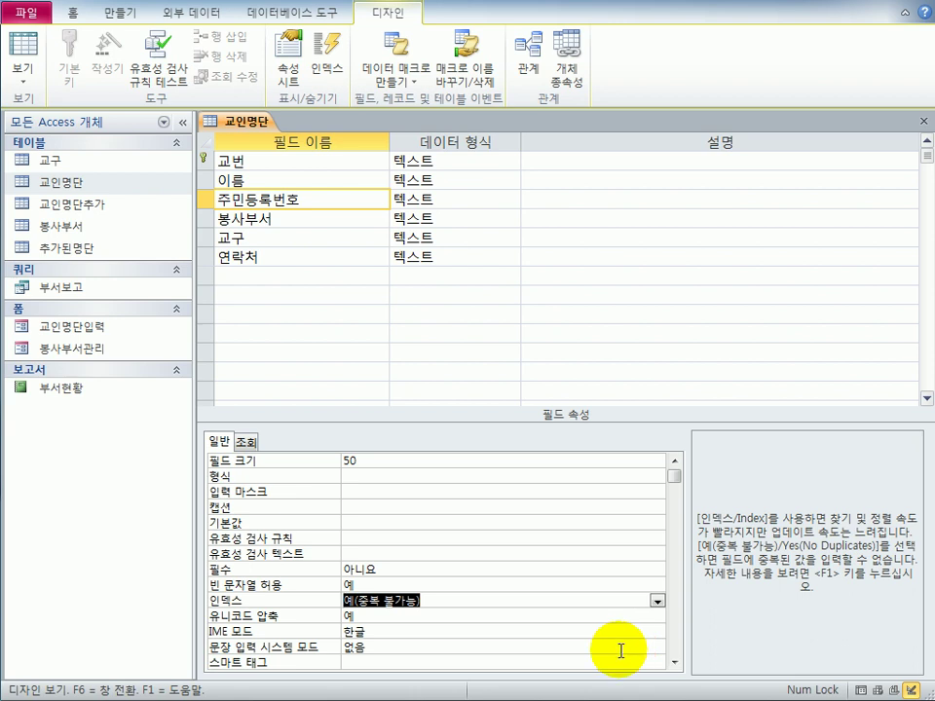
- Add a new field named 냉담자 below 연락처 with the data type Yes/No
left_click(315, 275)
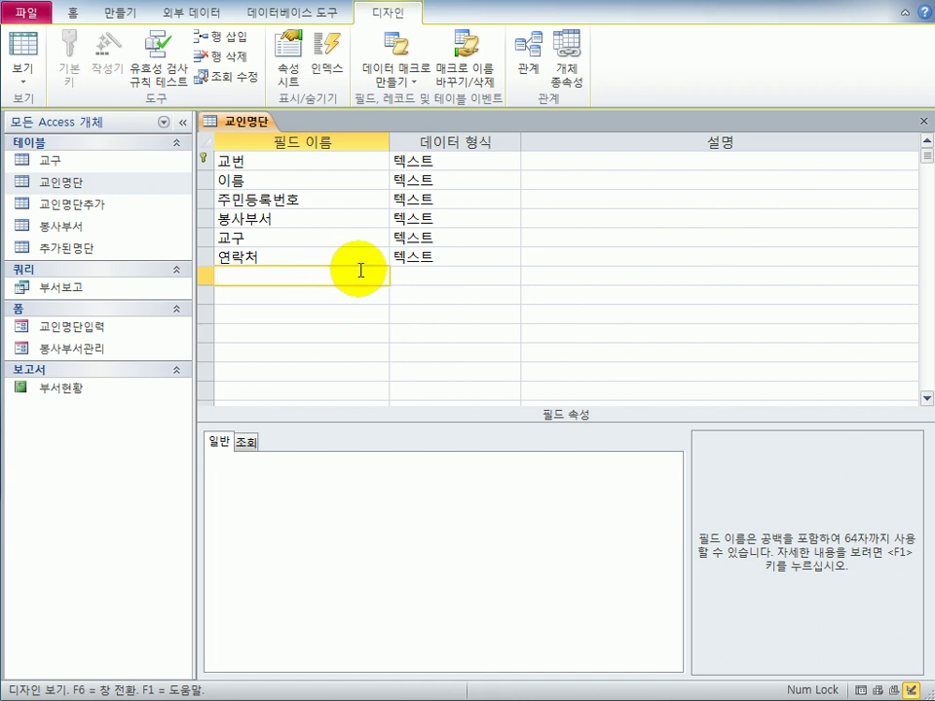
type("냉ㄷ")
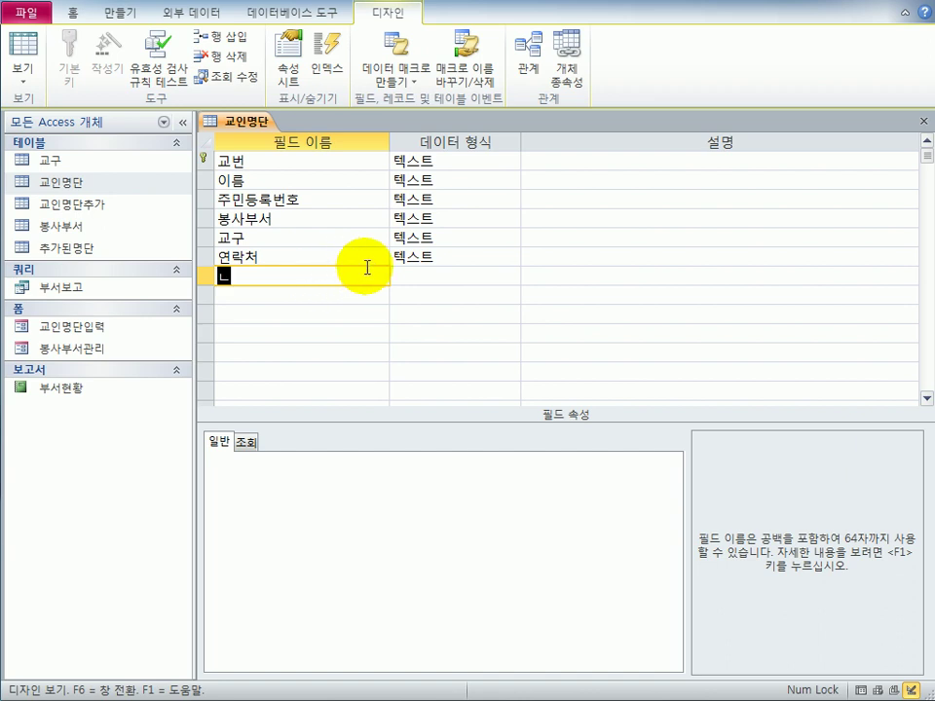
type("담자")
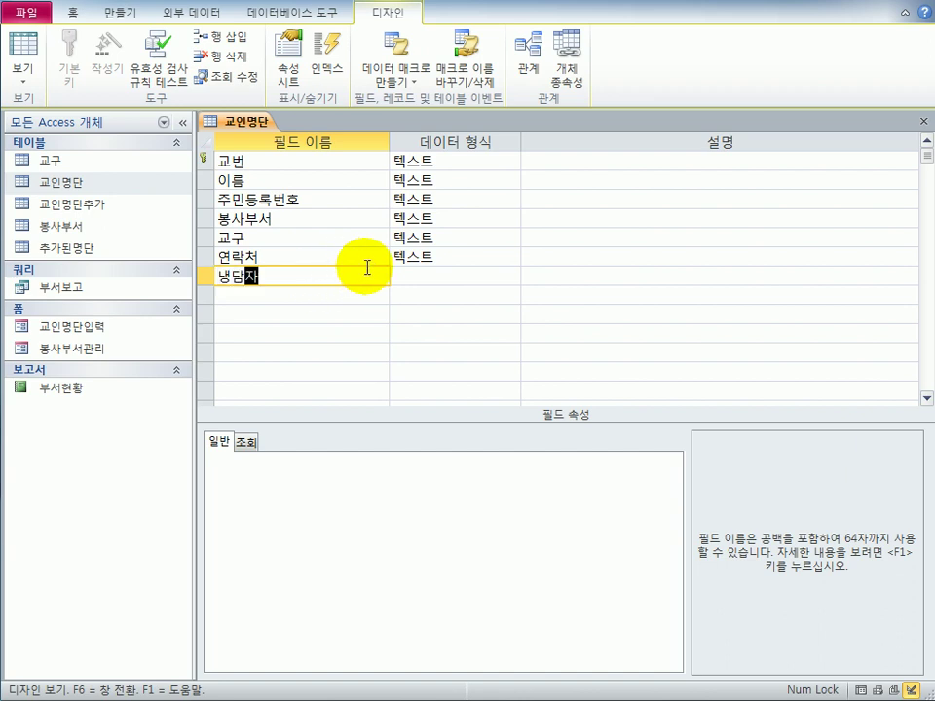
key("Tab")
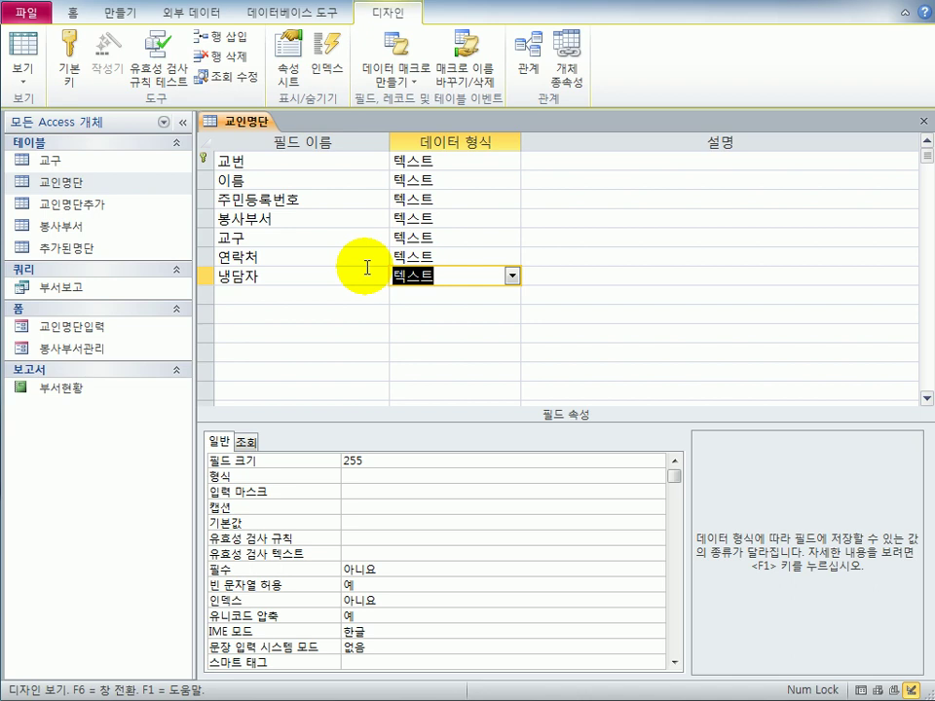
left_click(513, 276)
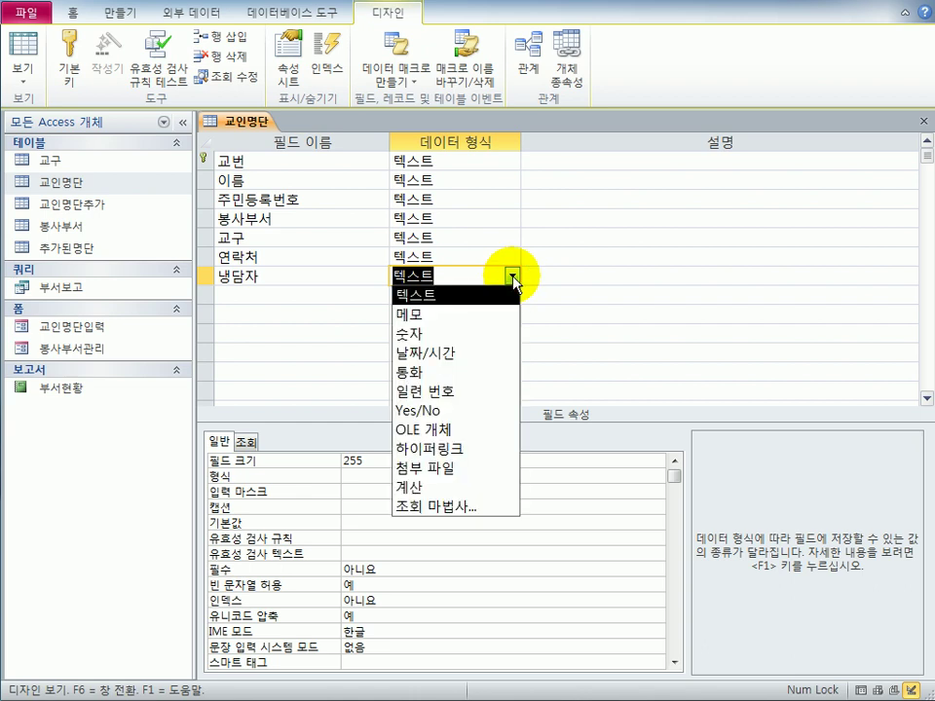
left_click(483, 419)
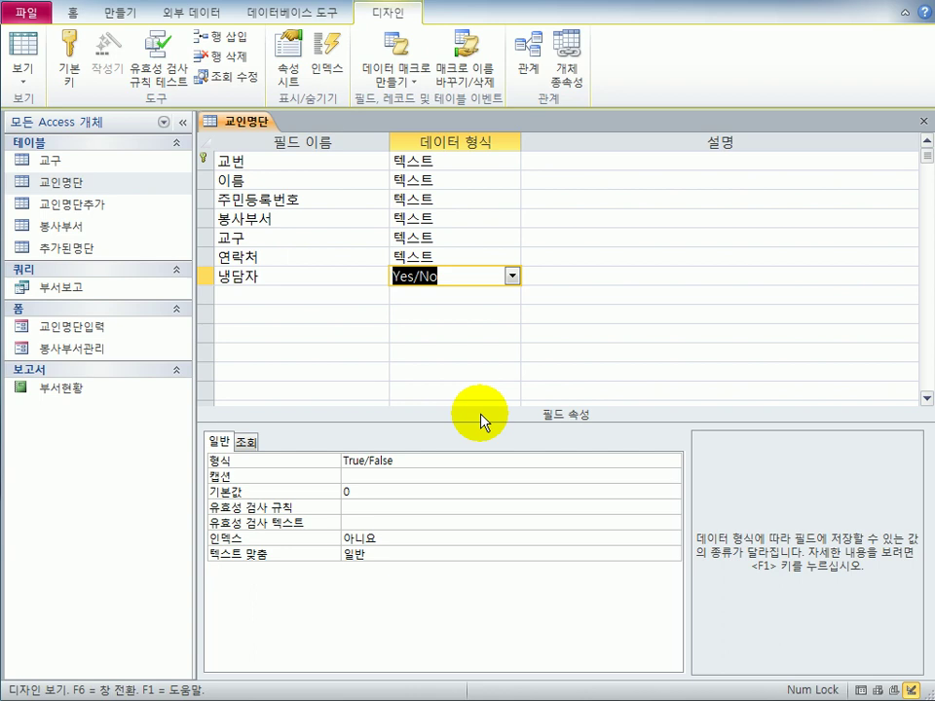
- Close the 교인명단 table, saving its design changes and agreeing to test existing data against the new rules
left_click(923, 121)
left_click_drag(275, 348, 680, 312)
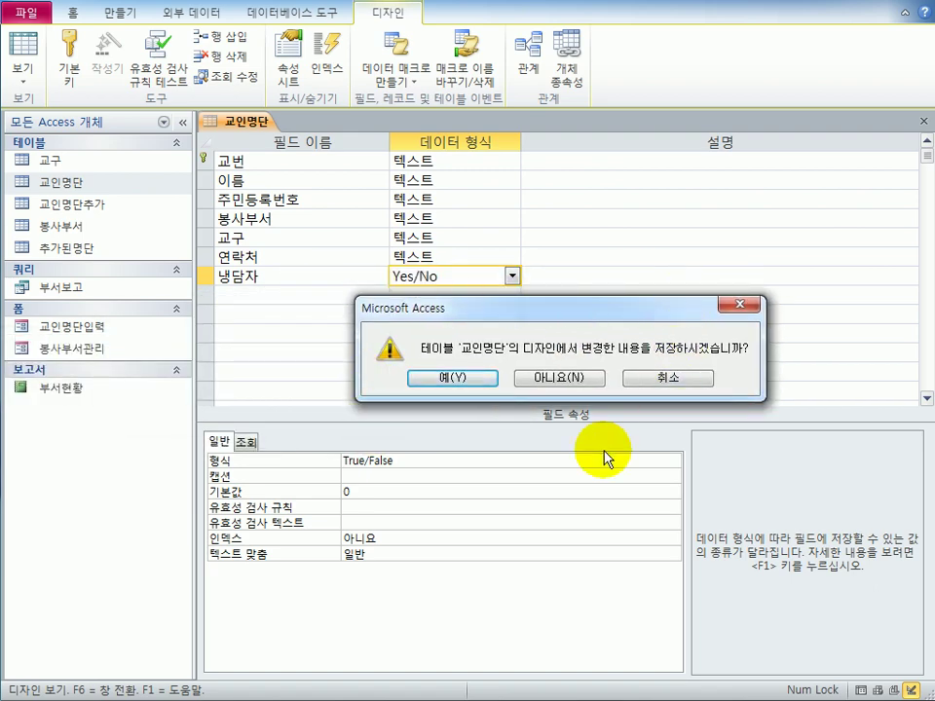
left_click(471, 386)
left_click_drag(236, 354, 557, 333)
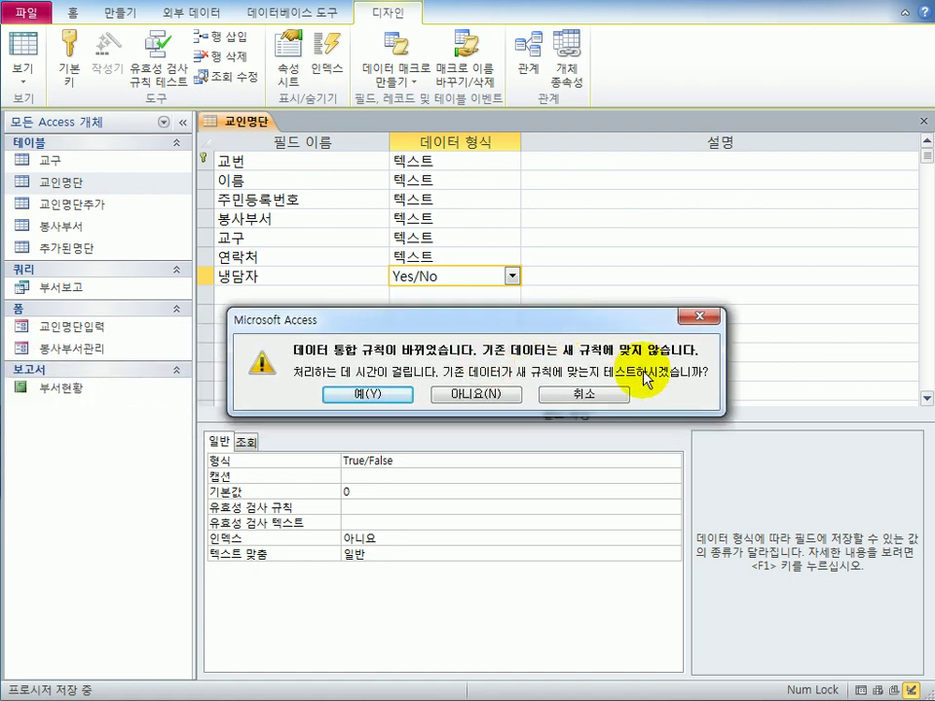
left_click(369, 395)
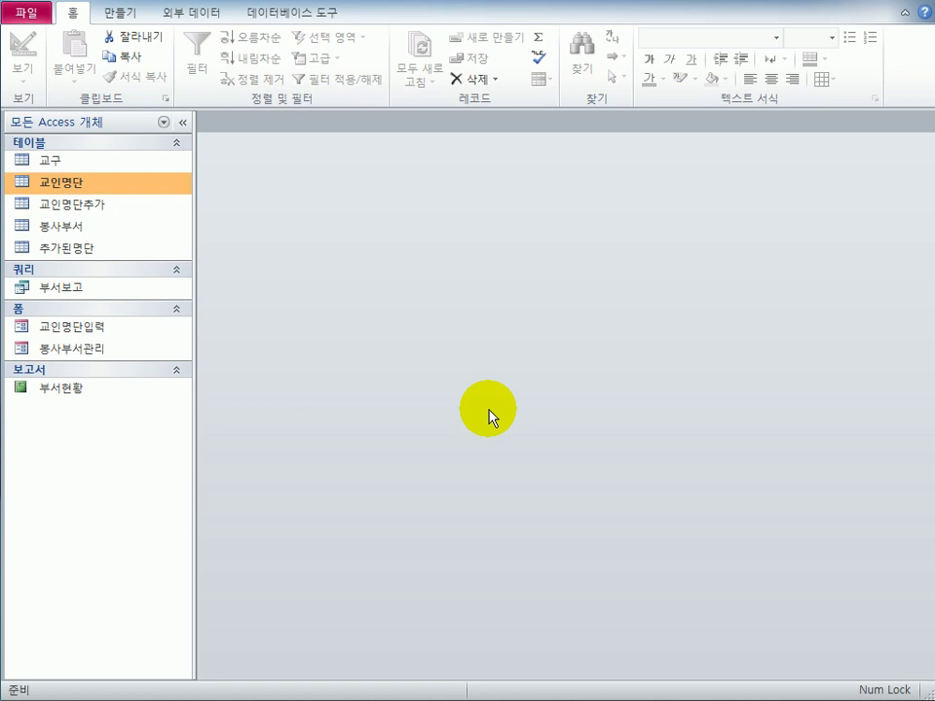
- View the records of the 교인명단추가 and 추가된명단 tables one after the other, closing each
double_click(116, 205)
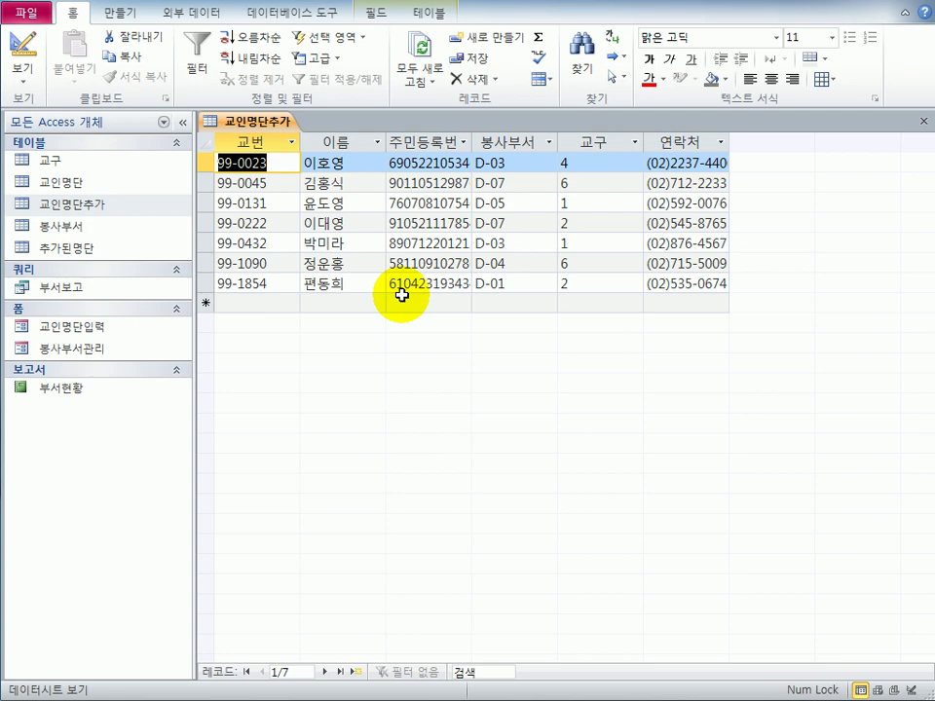
left_click(922, 121)
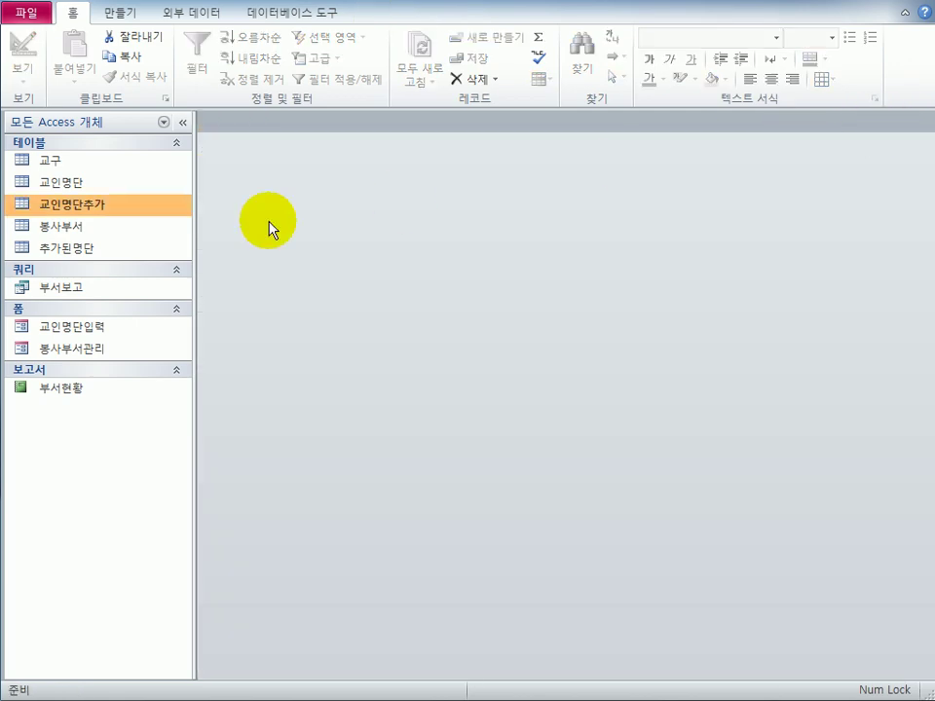
double_click(167, 251)
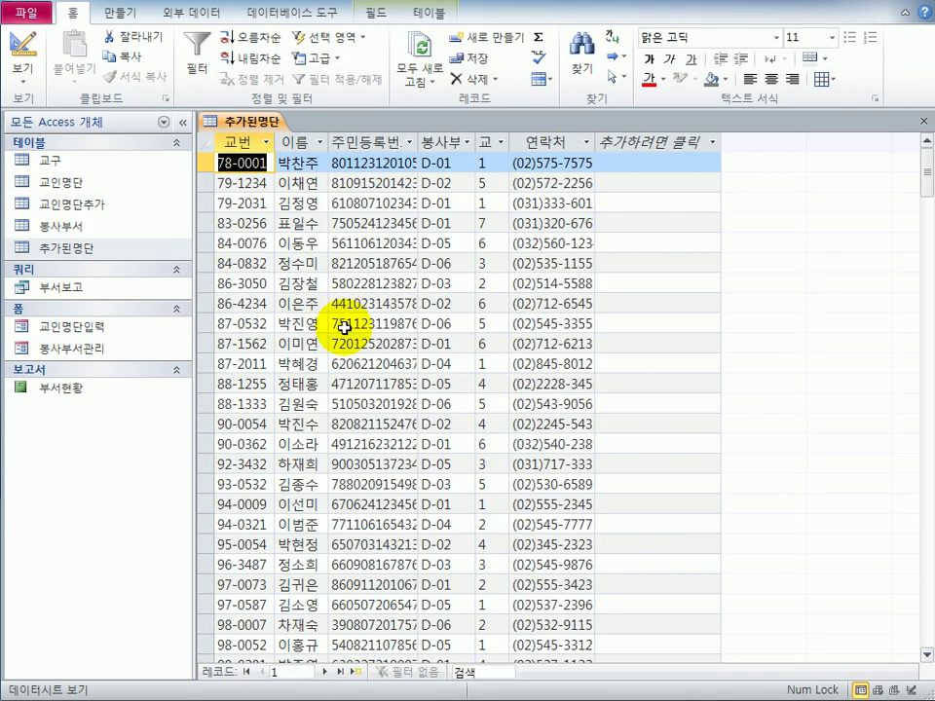
left_click(922, 121)
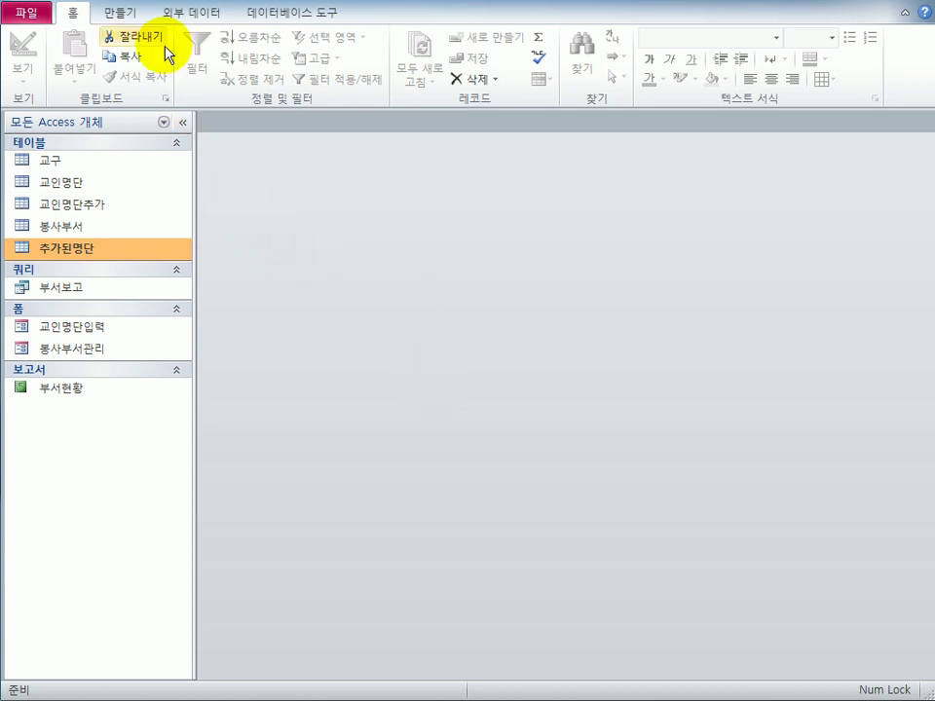
- Create a new query in Design view with the 교인명단추가 table as its source
left_click(126, 18)
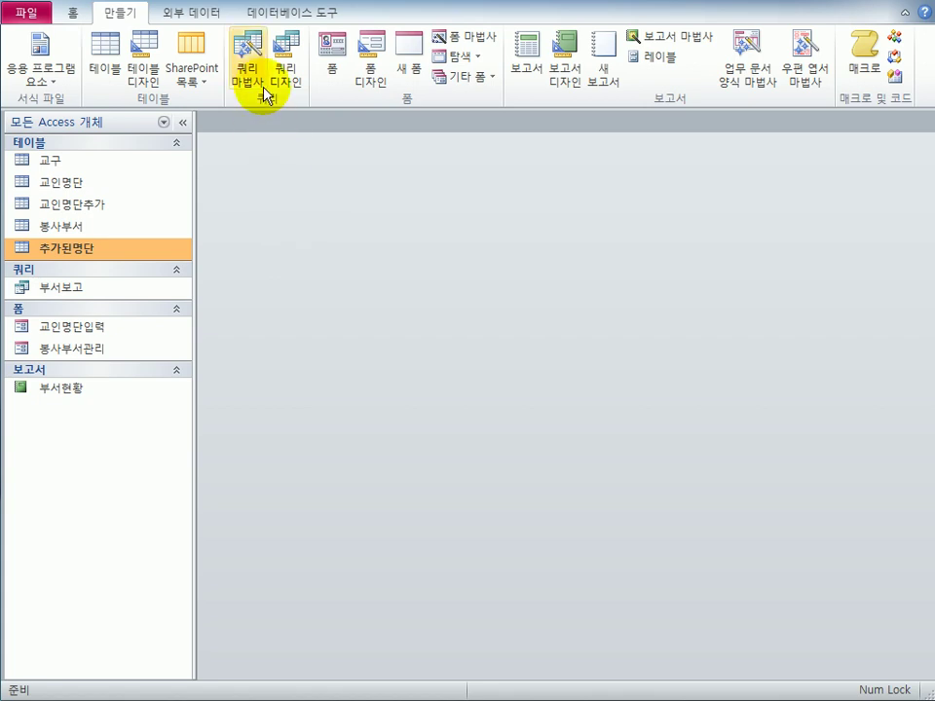
left_click(287, 82)
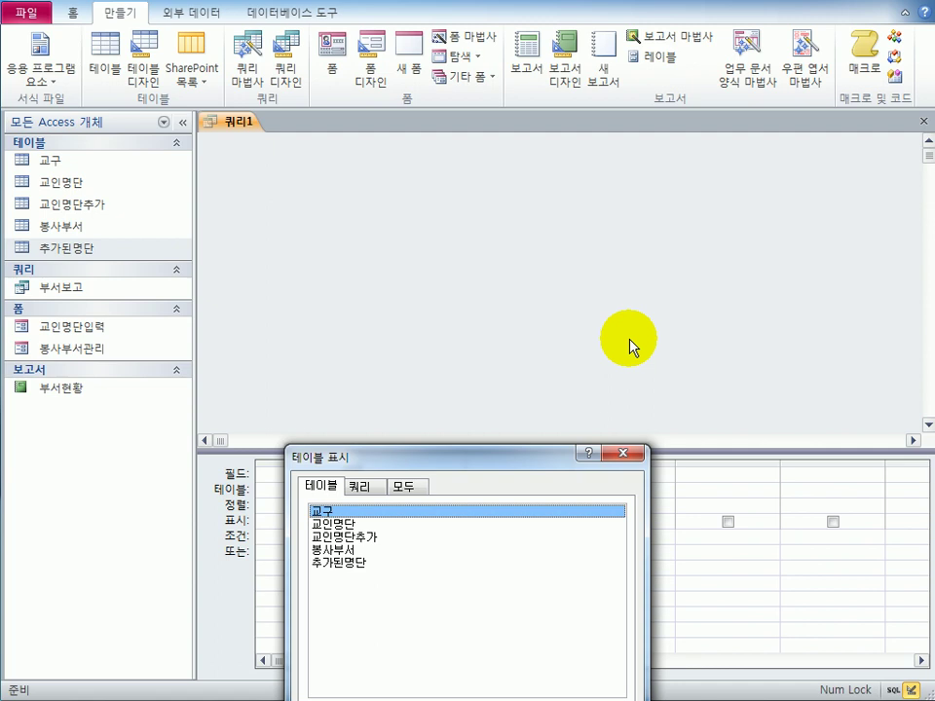
double_click(381, 537)
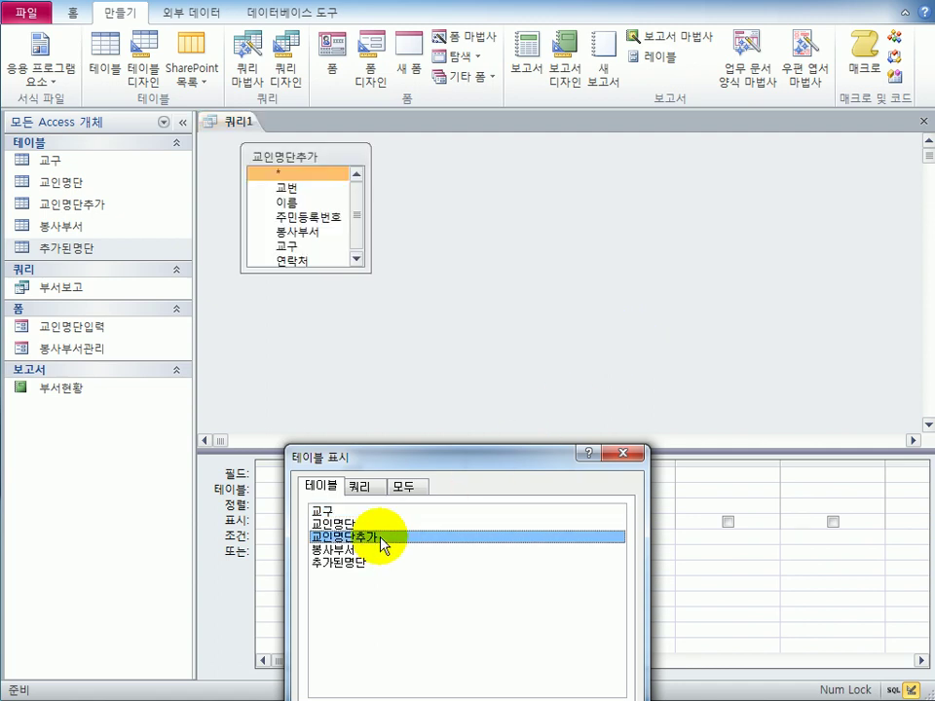
left_click_drag(468, 457, 532, 305)
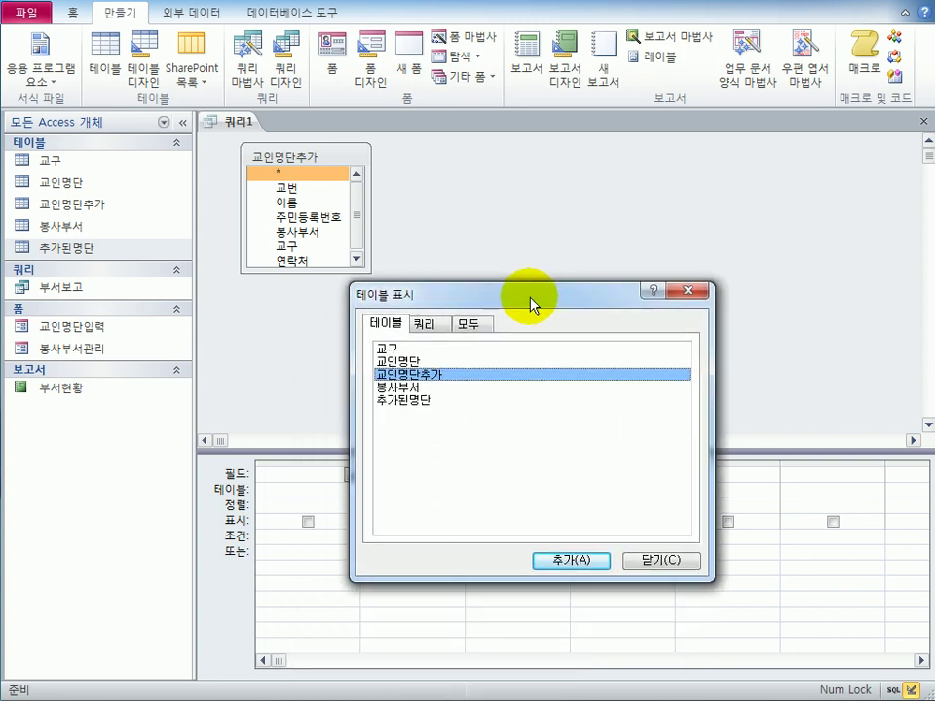
left_click(643, 561)
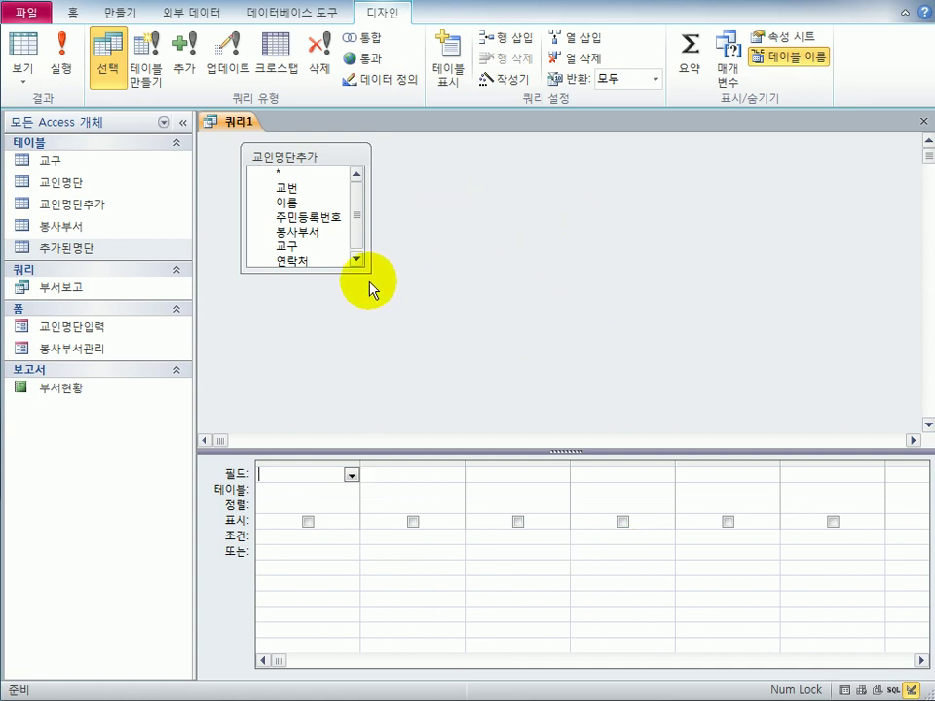
right_click(519, 223)
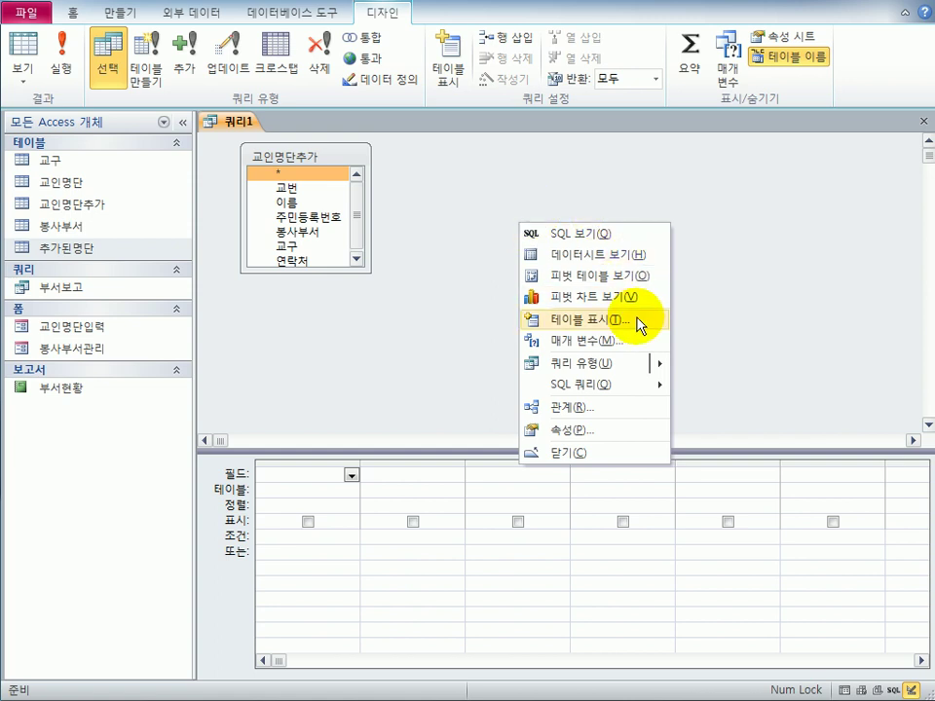
left_click(640, 324)
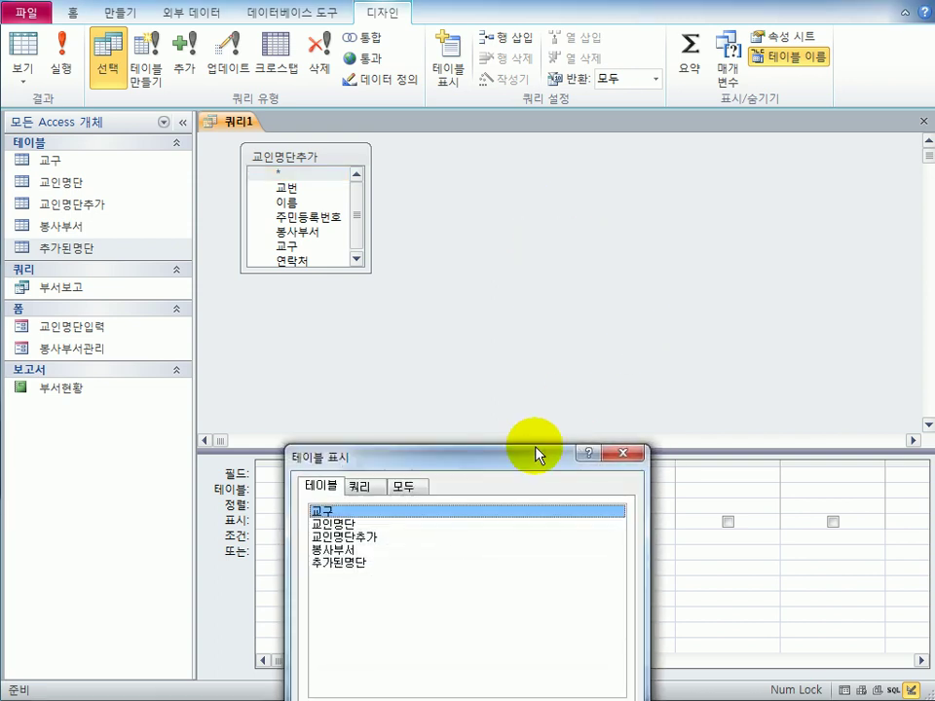
left_click_drag(539, 453, 628, 242)
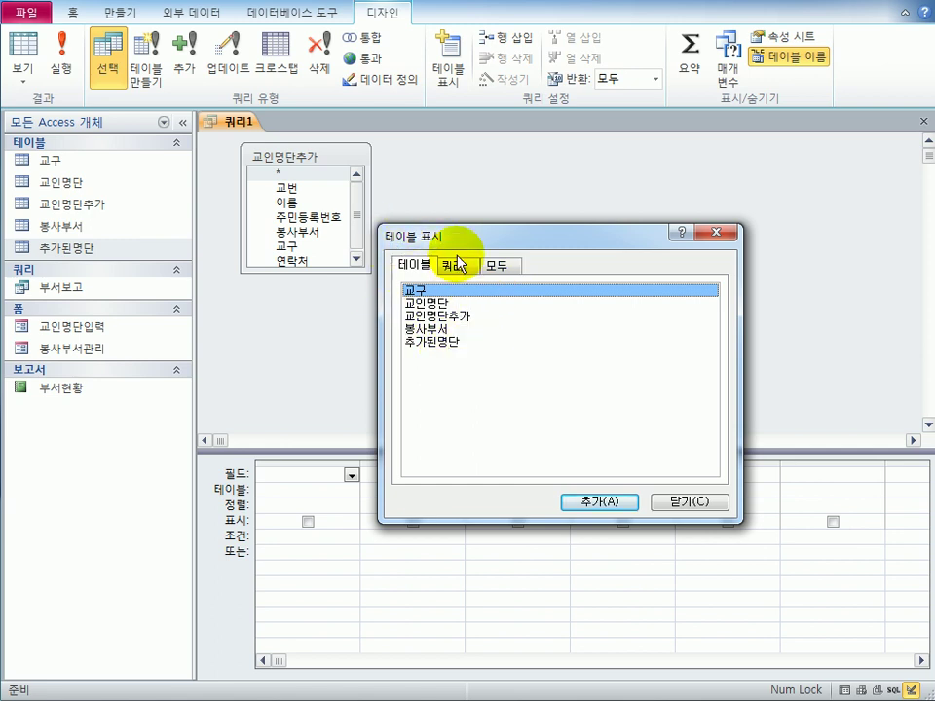
left_click(668, 509)
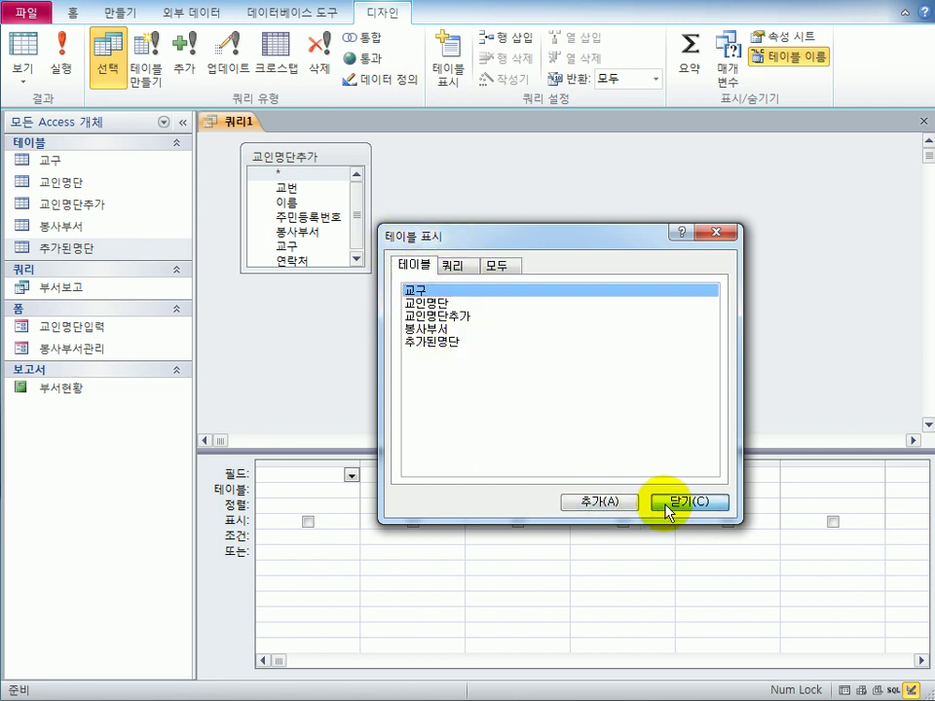
left_click(668, 509)
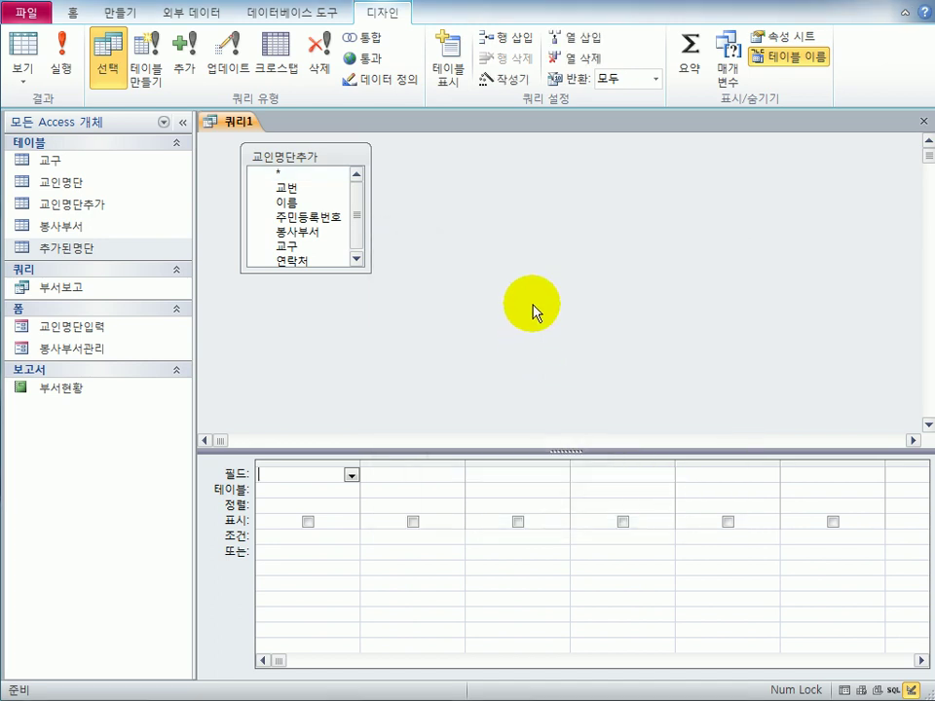